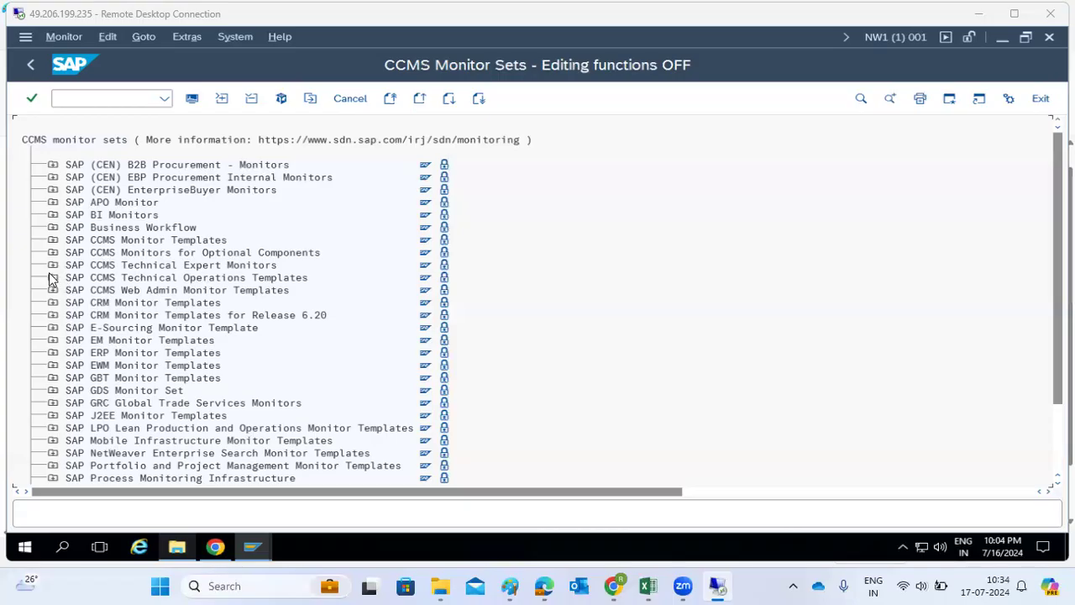
- Expand SAP CCMS Technical Expert Monitors to list its nine monitors, including CCMS Selfmonitoring
left_click(53, 267)
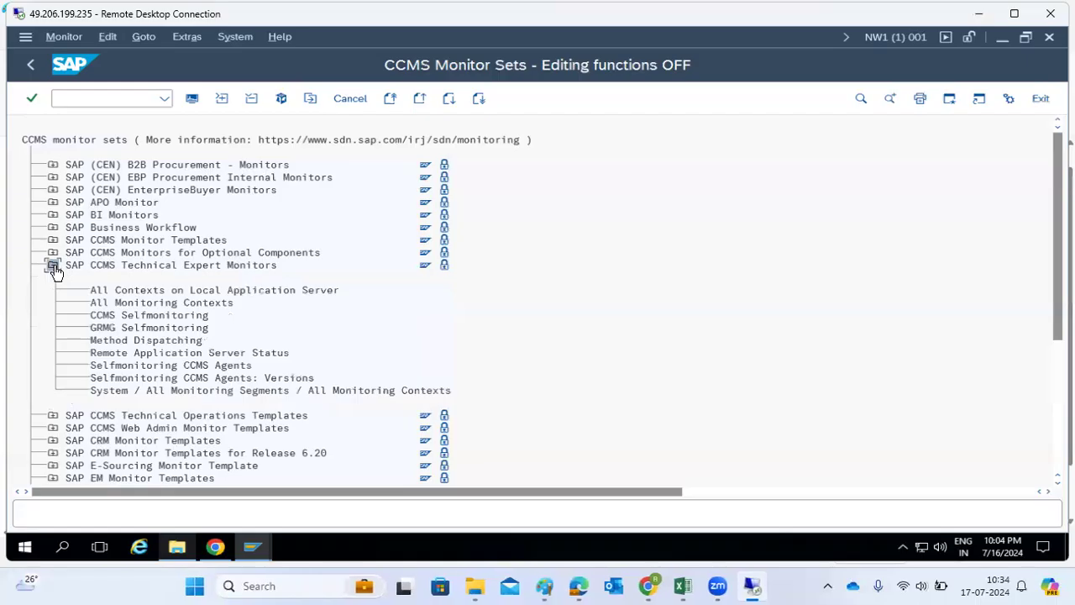
- Open System / All Monitoring Segments, expand NW1 > kponline_NW1_10 and browse database self-monitoring
double_click(123, 392)
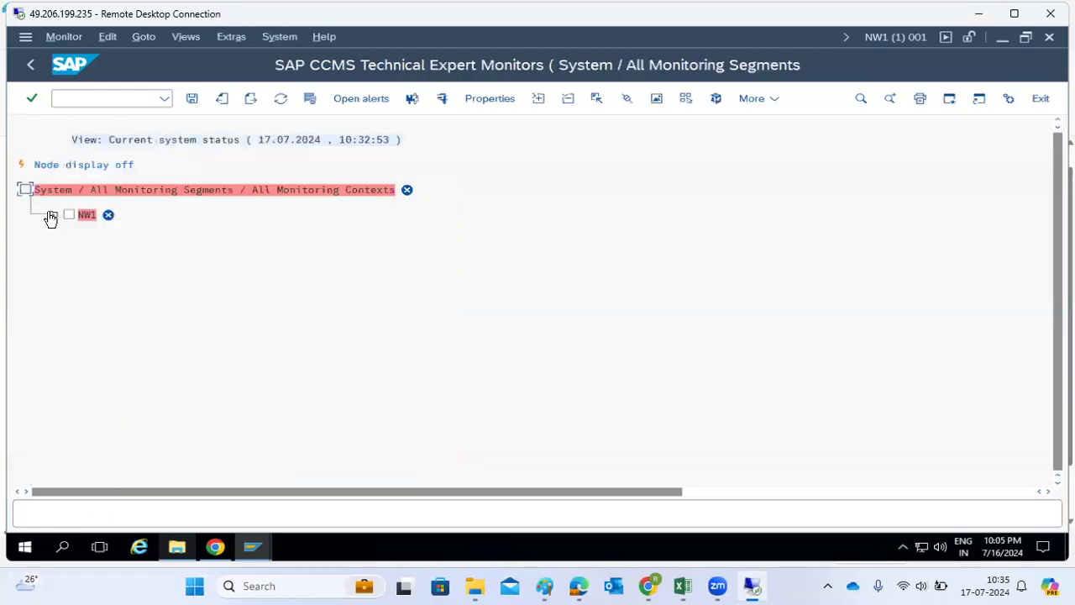
left_click(52, 215)
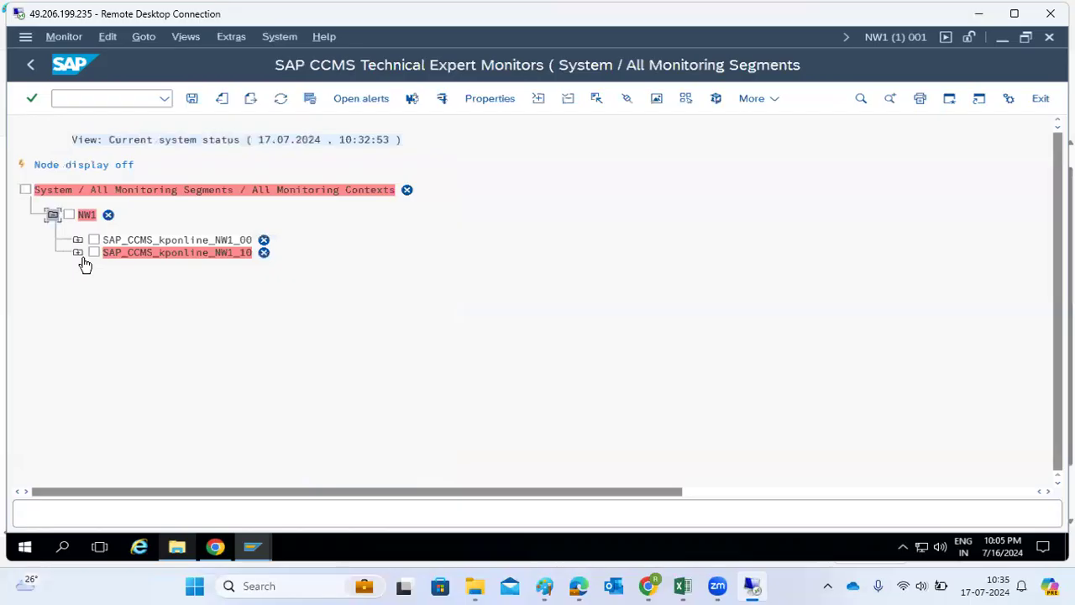
left_click(78, 253)
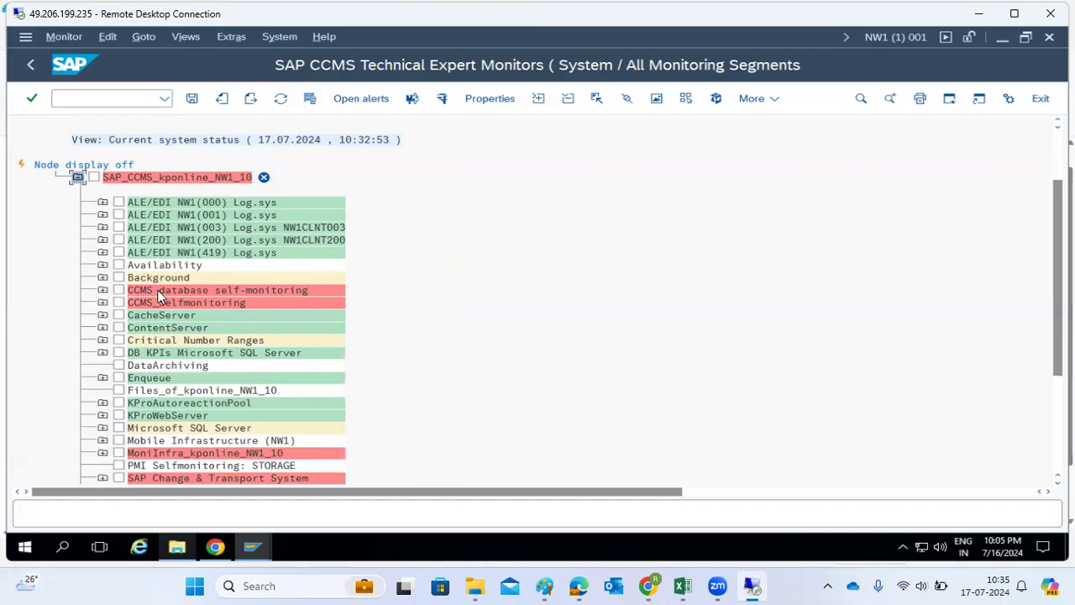
left_click(103, 289)
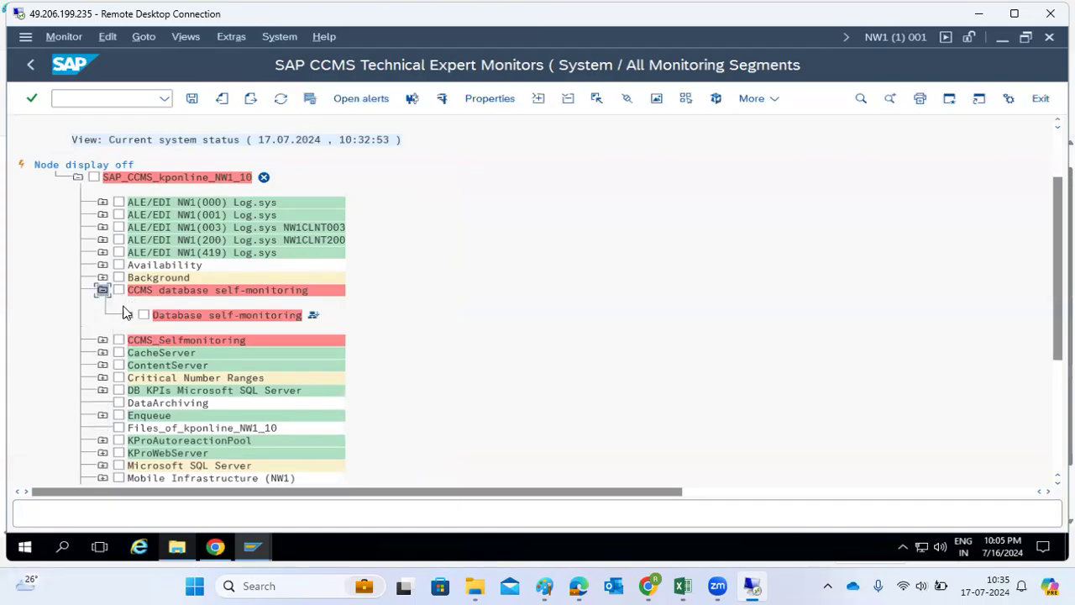
left_click(127, 315)
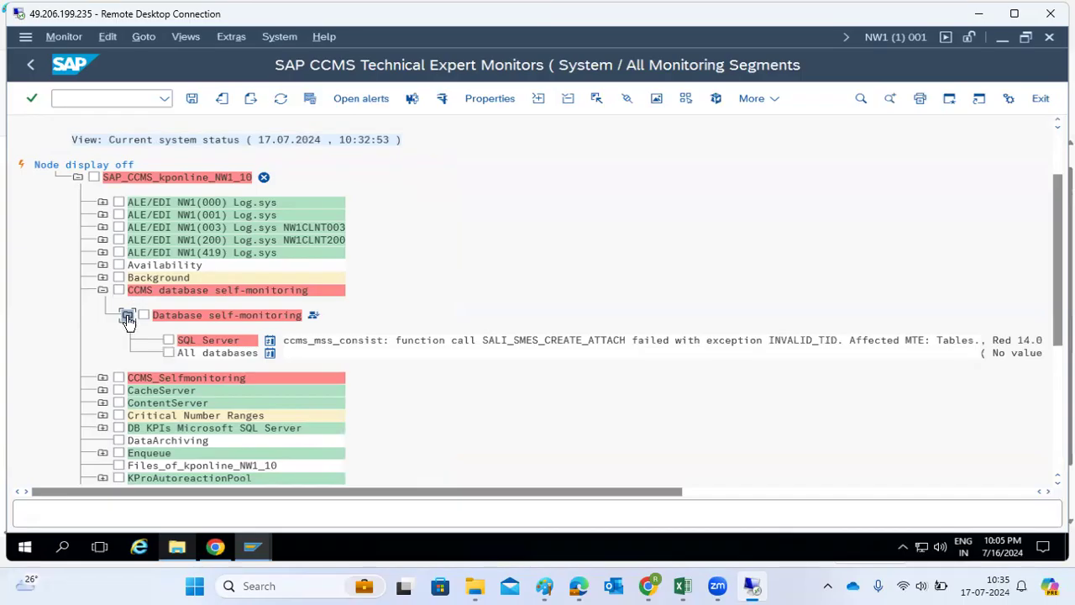
left_click(104, 290)
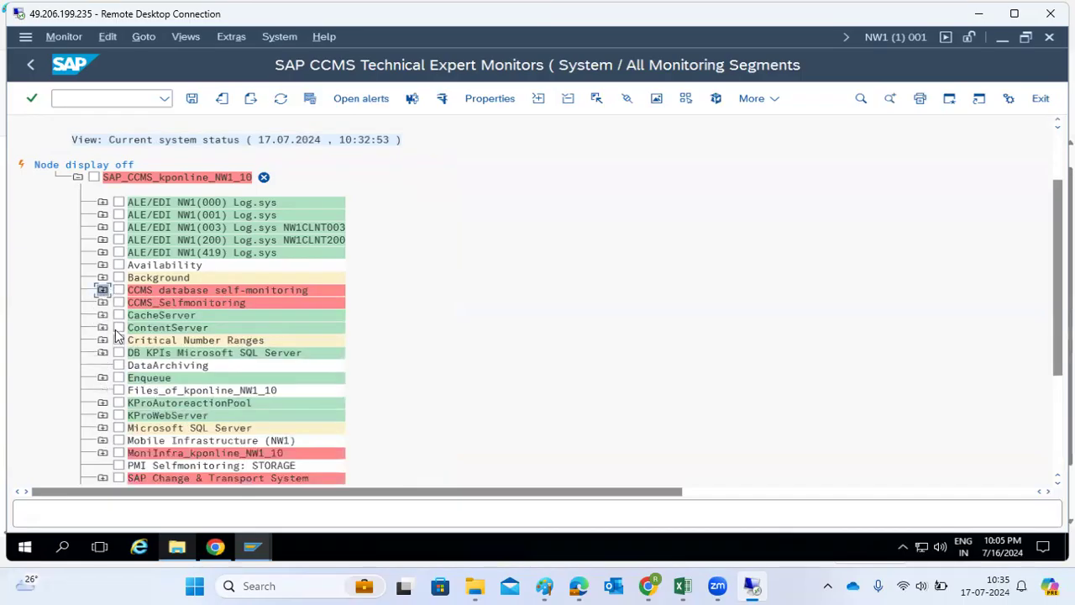
scroll(114, 328, "down", 3)
scroll(118, 352, "down", 1)
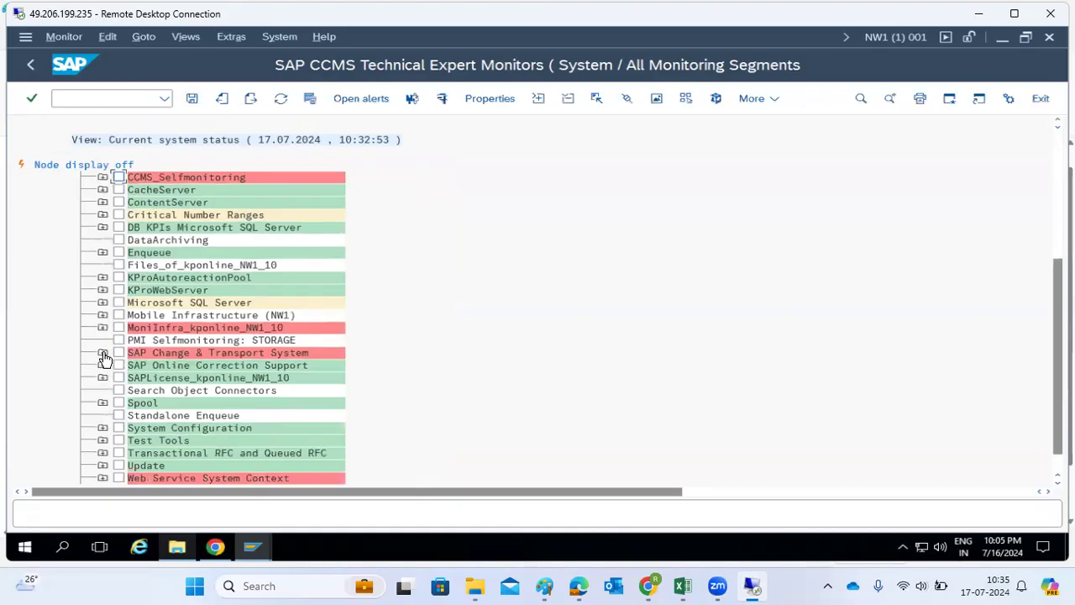
- Expand SAP Change & Transport System > DOMAIN_NW1 > NW1.DOMAIN_NW1 down to its Transports area
left_click(102, 354)
left_click(127, 378)
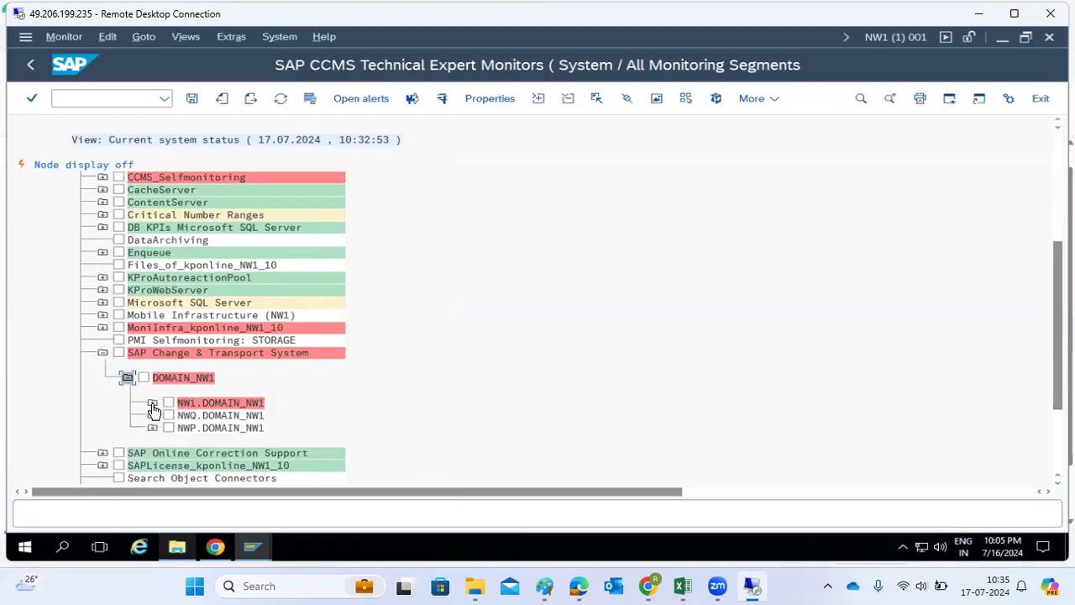
left_click(152, 404)
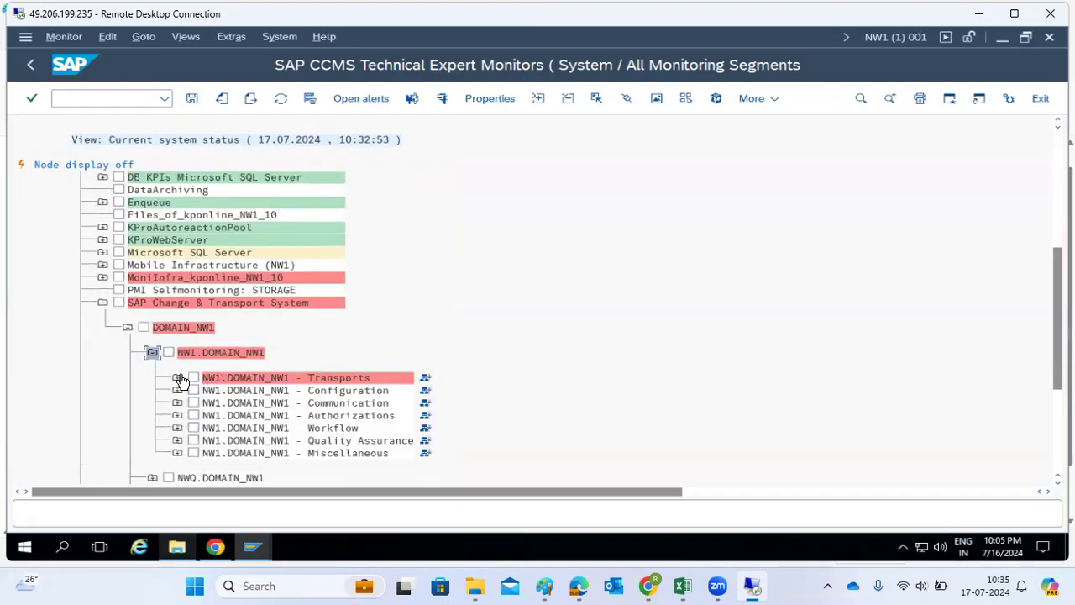
left_click(178, 378)
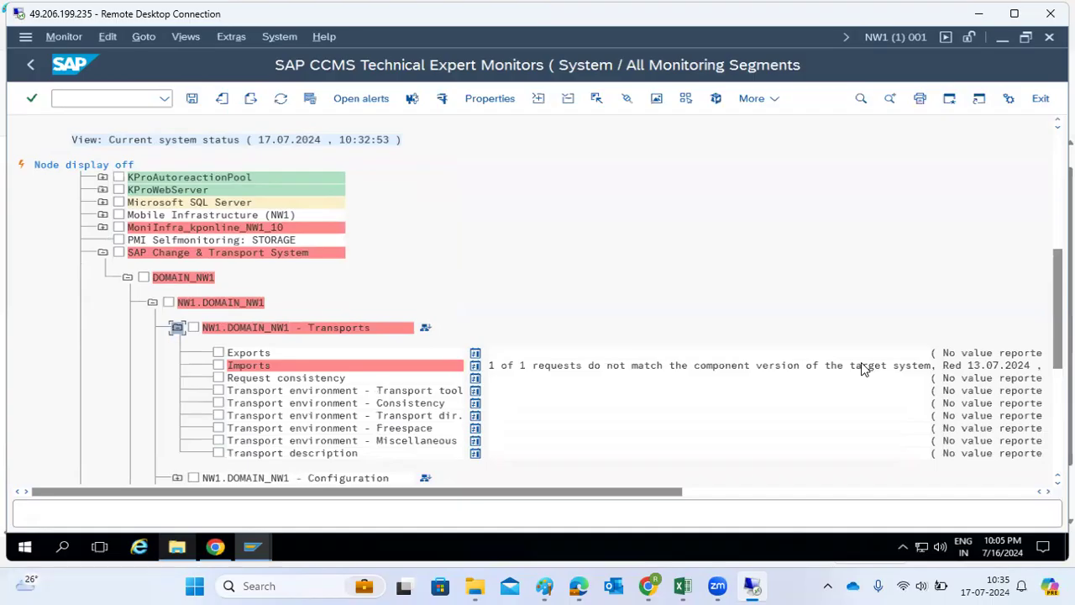
- Review the Imports alert's component version mismatch error, then return to the monitor sets list
double_click(253, 365)
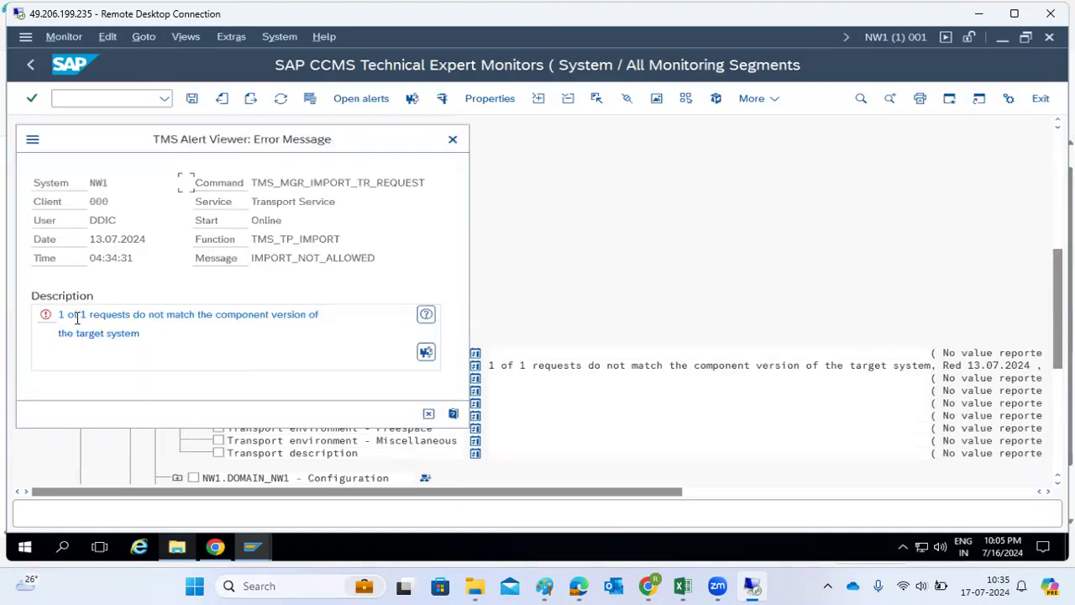
left_click_drag(77, 315, 134, 317)
left_click(452, 138)
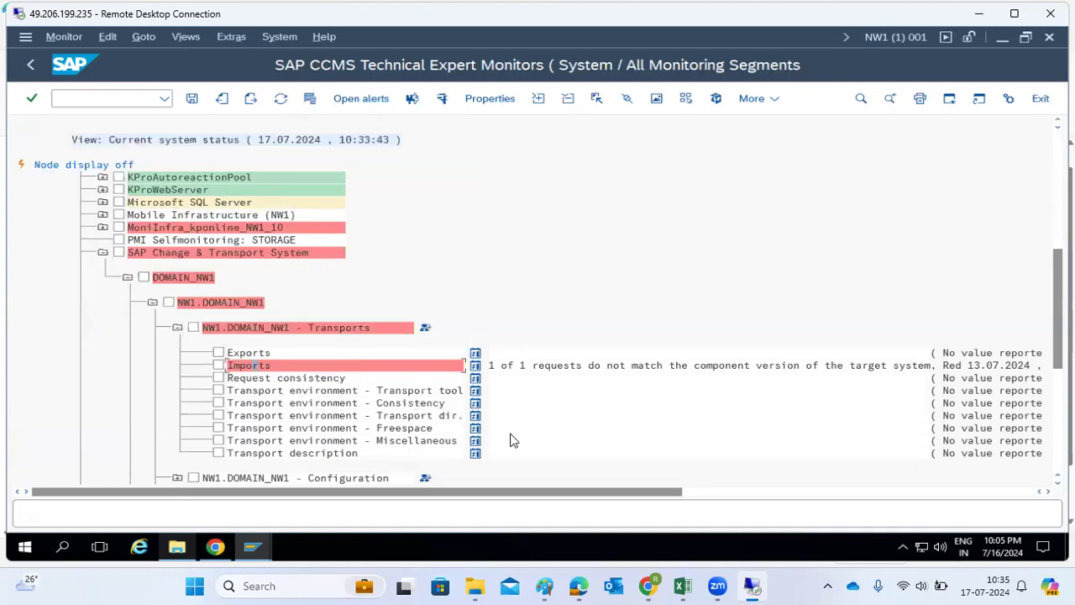
left_click(30, 65)
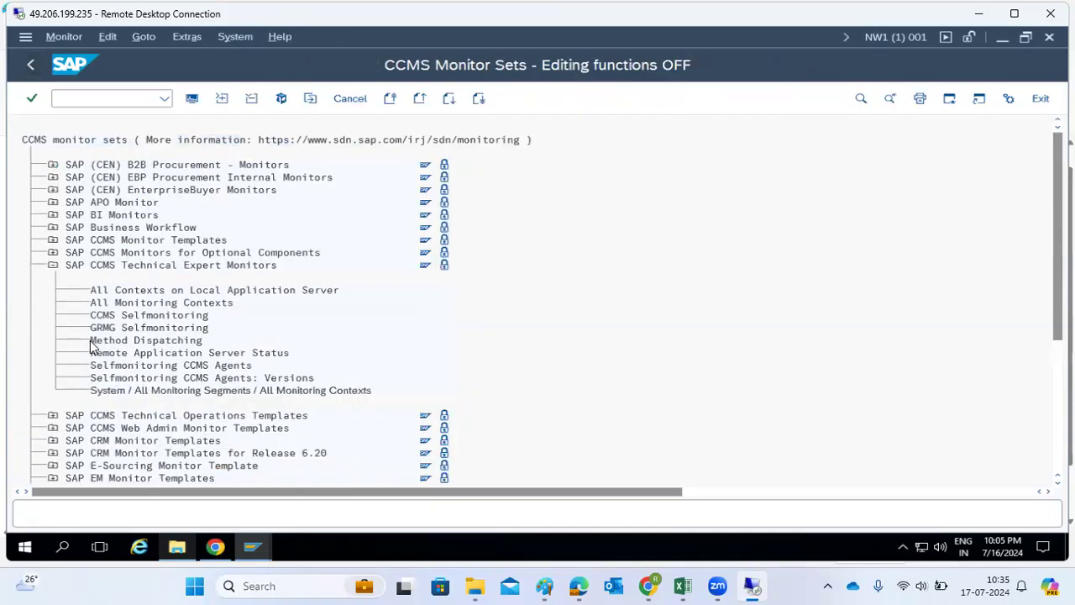
- Scroll through the monitor sets list, then collapse SAP CCMS Technical Expert Monitors
scroll(91, 342, "down", 2)
scroll(91, 341, "down", 4)
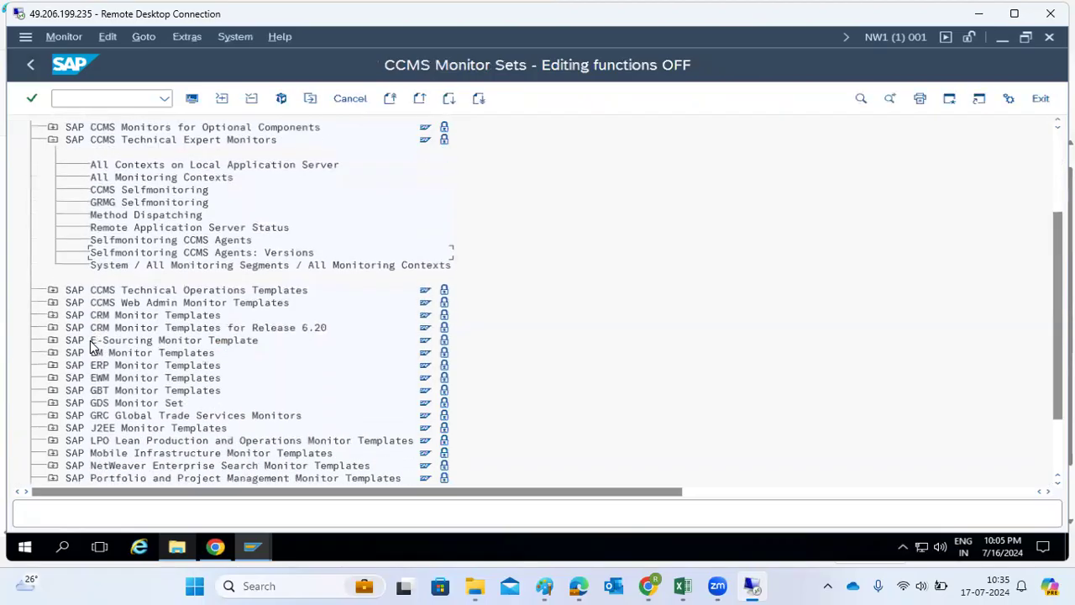
scroll(92, 346, "down", 1)
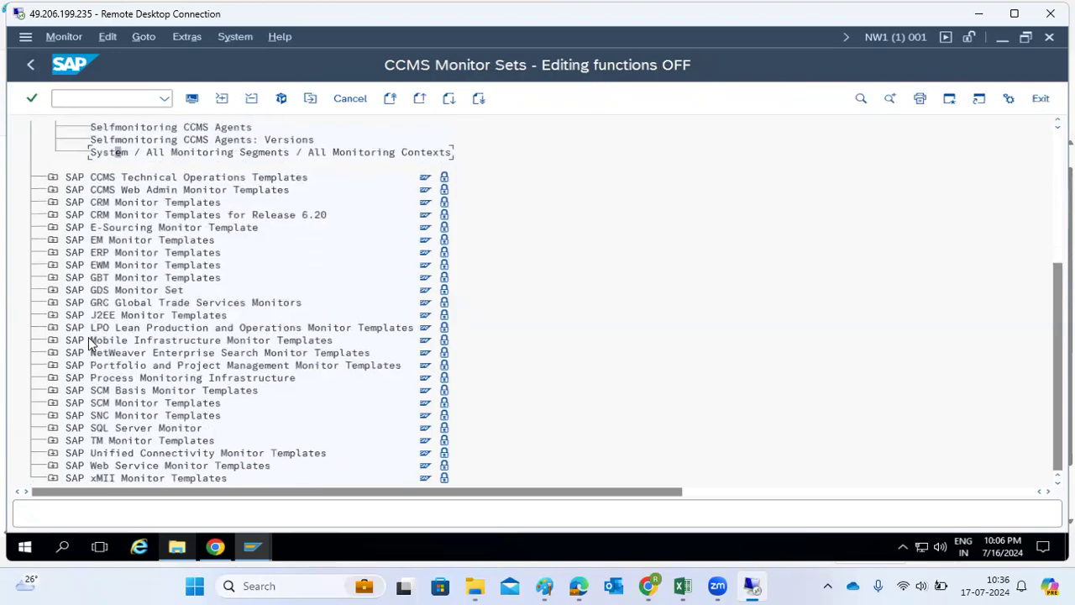
scroll(91, 345, "up", 1)
scroll(90, 342, "up", 4)
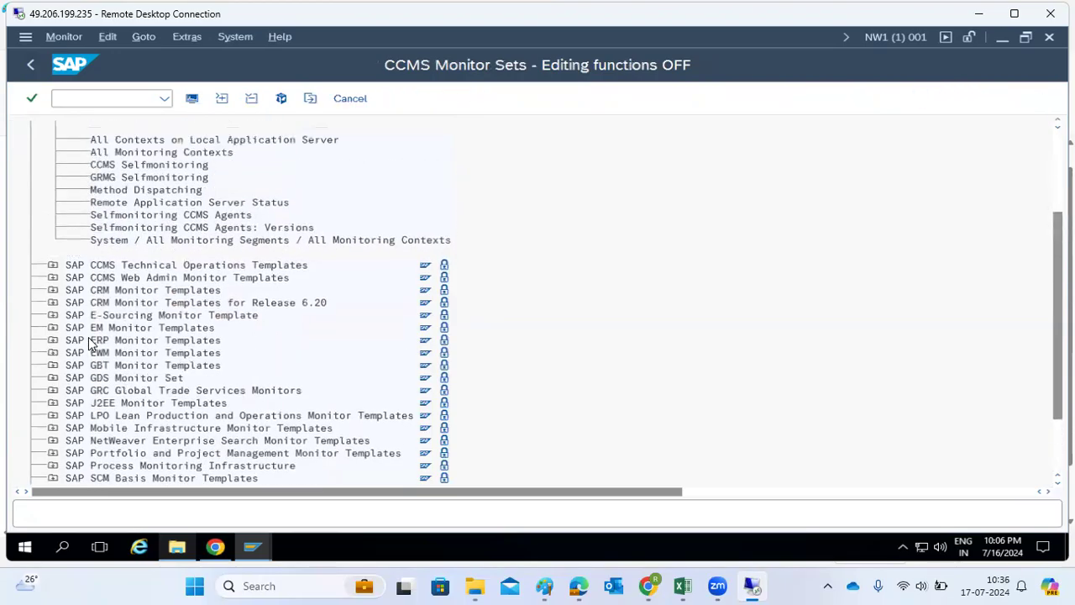
scroll(90, 343, "up", 3)
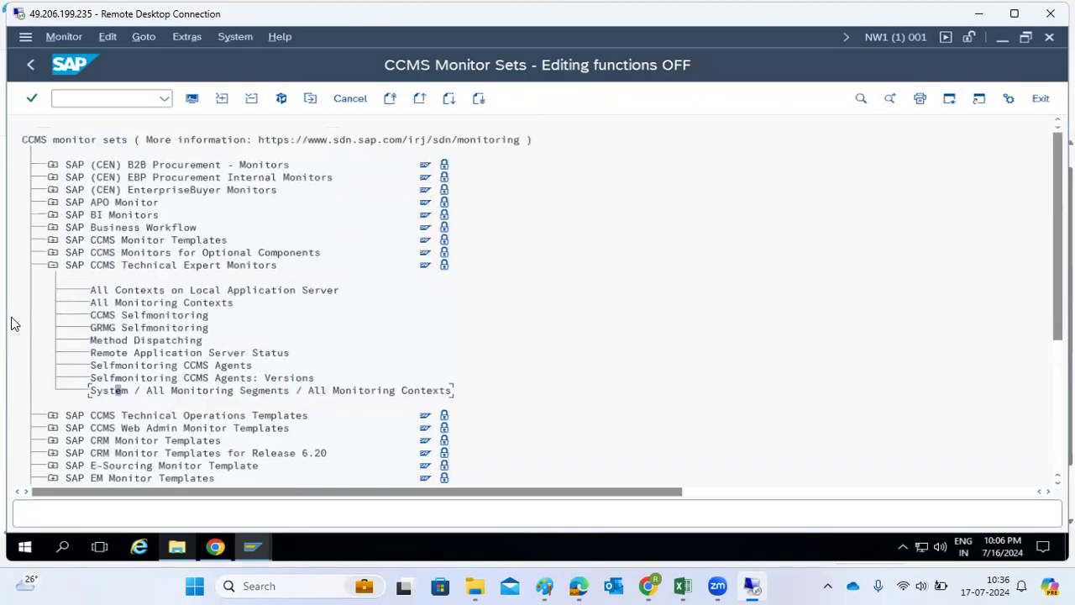
left_click(52, 266)
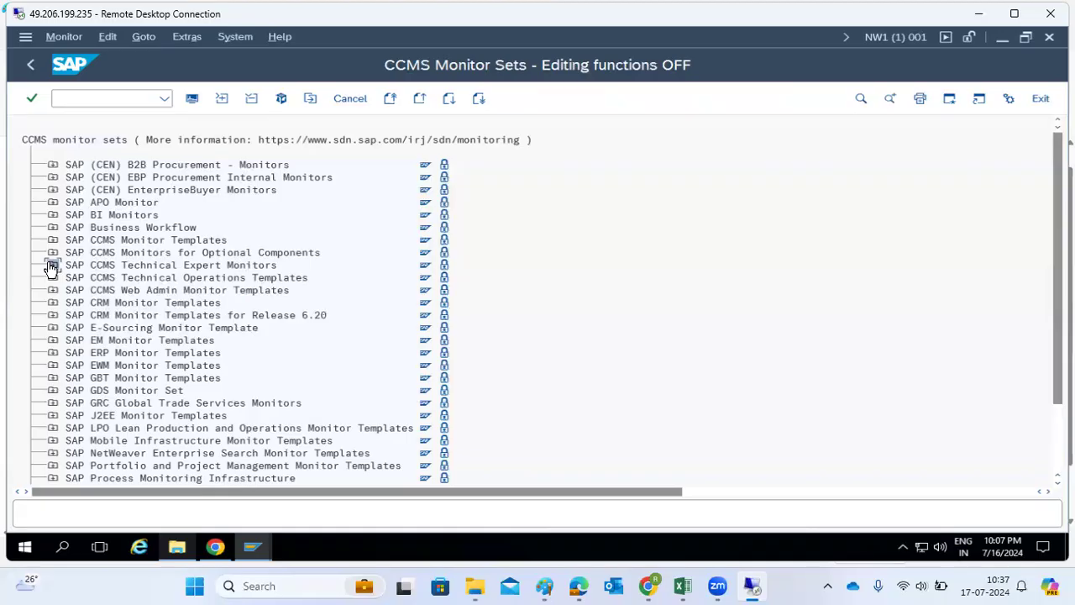
- Expand SAP ERP Monitor Templates to view its monitors, then collapse it again
left_click(52, 265)
left_click(52, 354)
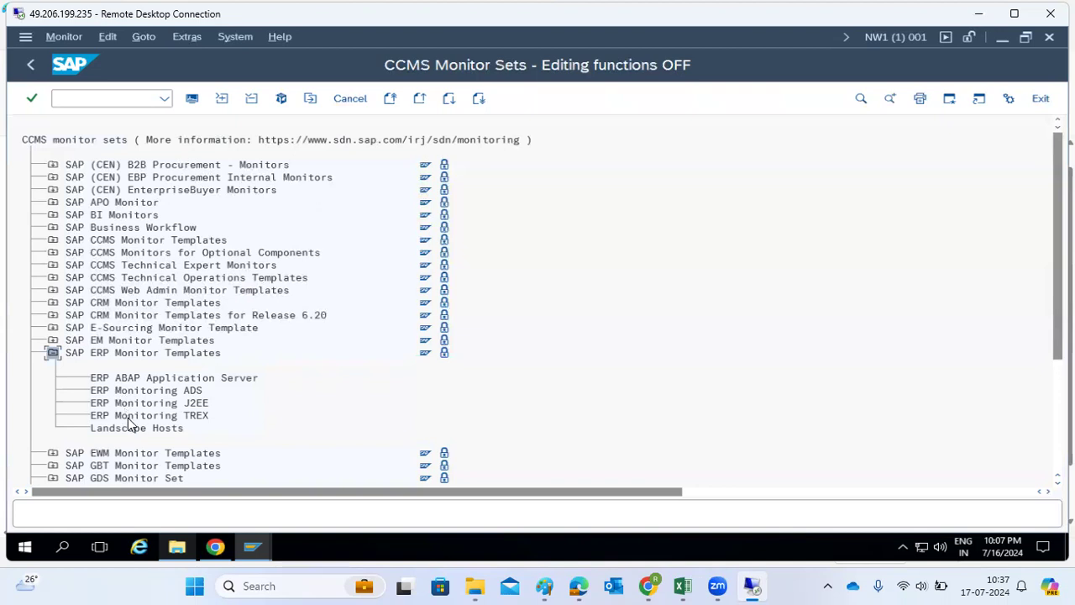
left_click(52, 353)
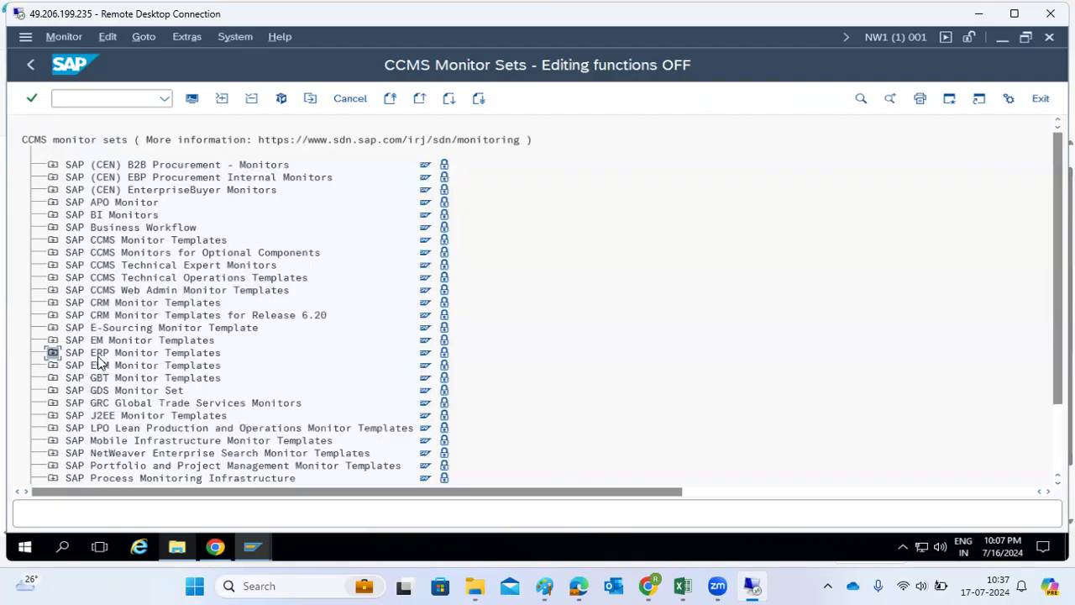
left_click(94, 315)
- Expand SAP CCMS Monitor Templates and select the Dialog Overview template
left_click(53, 239)
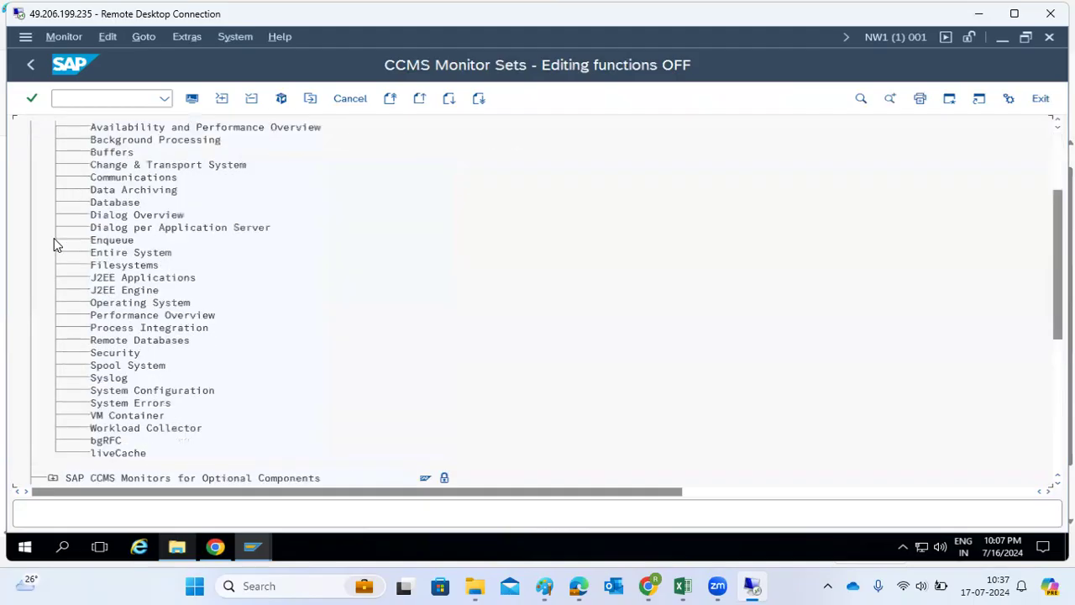
scroll(132, 316, "up", 2)
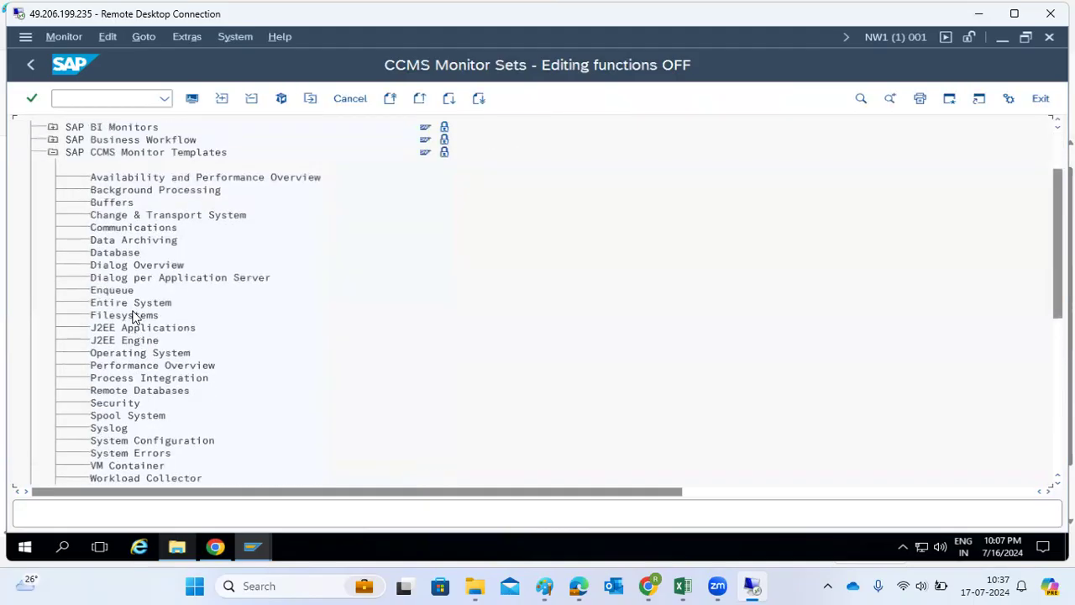
left_click(123, 266)
- Open the Dialog Overview monitor and refresh its current system status view
double_click(123, 266)
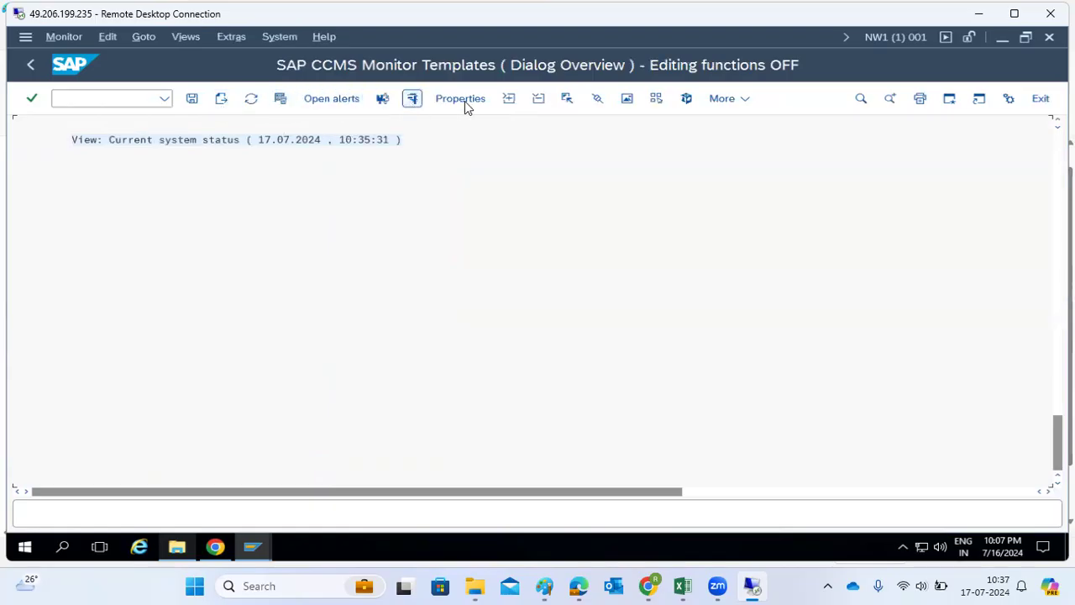
left_click(724, 99)
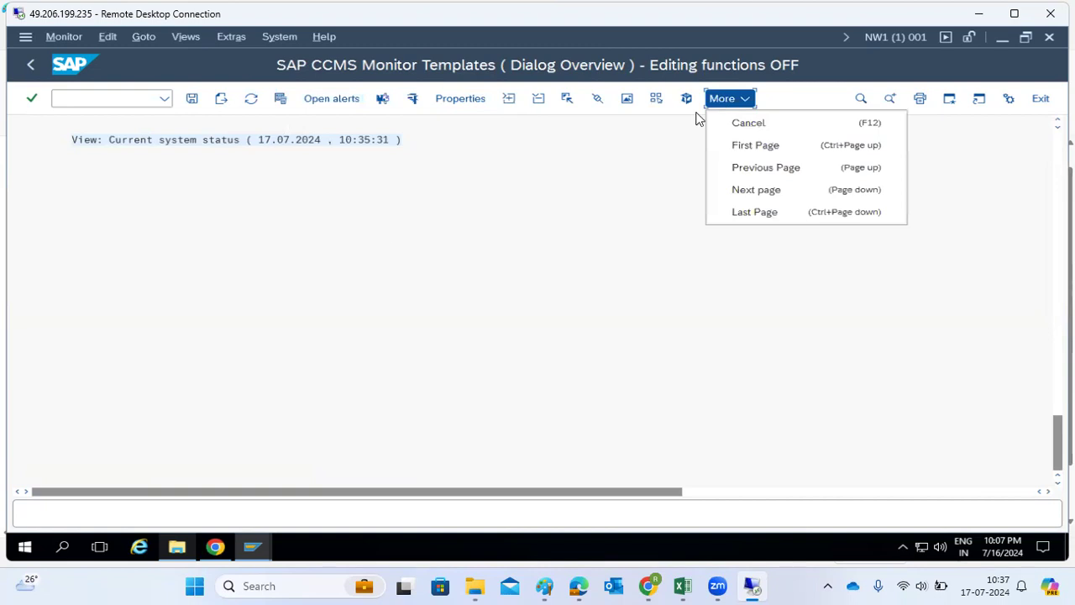
left_click(120, 104)
left_click(61, 38)
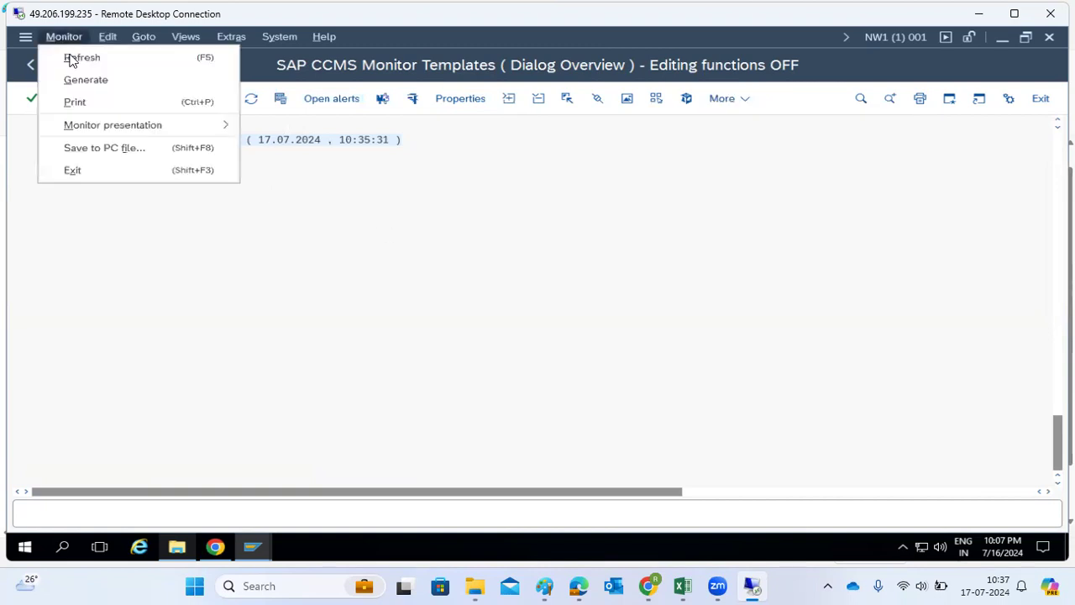
left_click(76, 72)
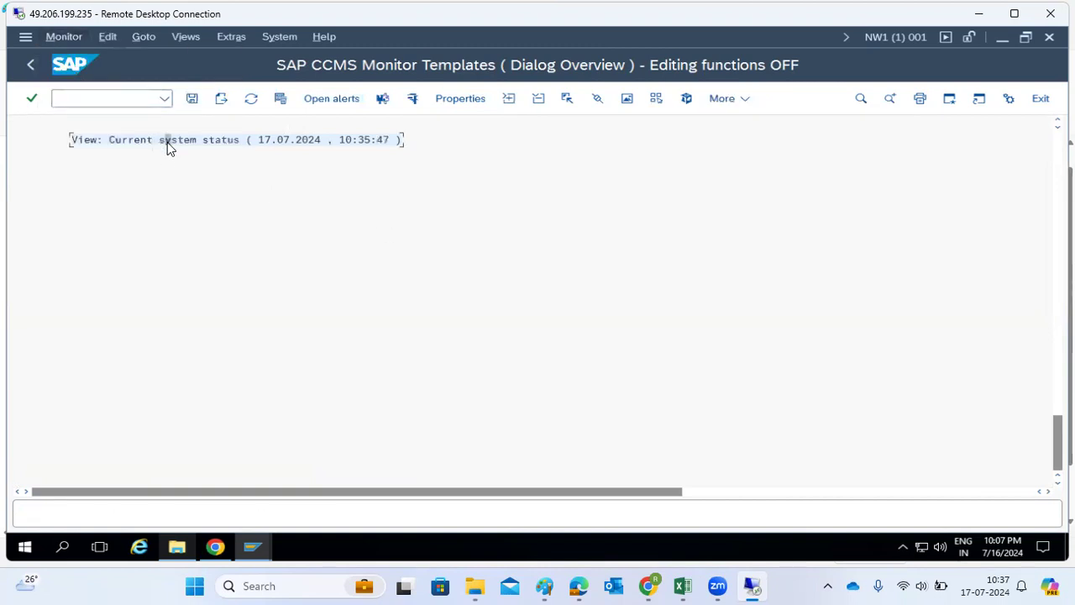
left_click(250, 98)
- Try node properties and the analysis method, dismiss the node-selection messages, and go back
left_click(453, 99)
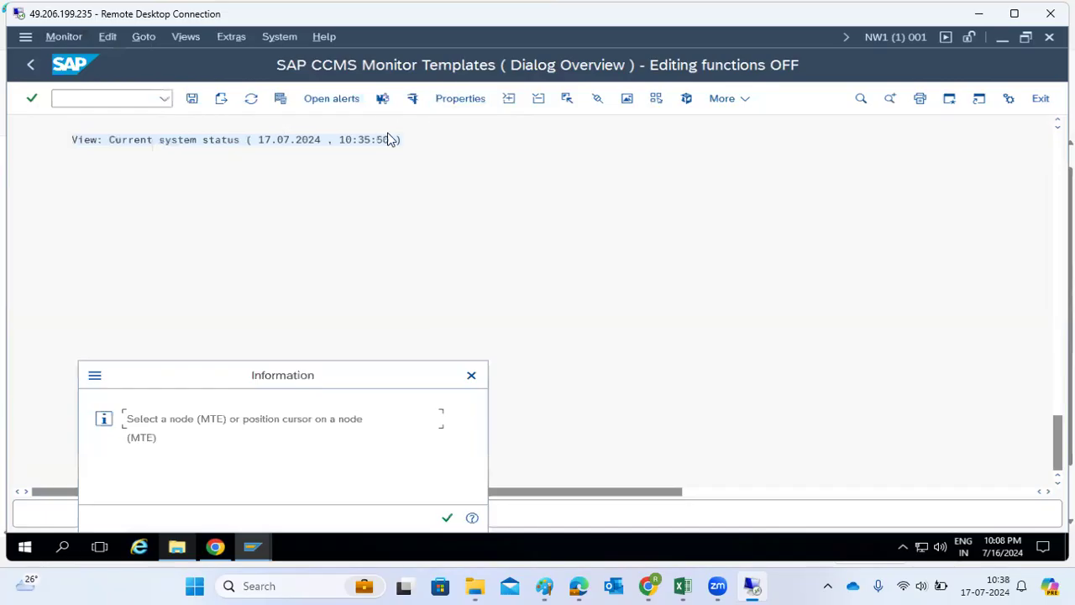
left_click(453, 519)
left_click(413, 99)
left_click(445, 519)
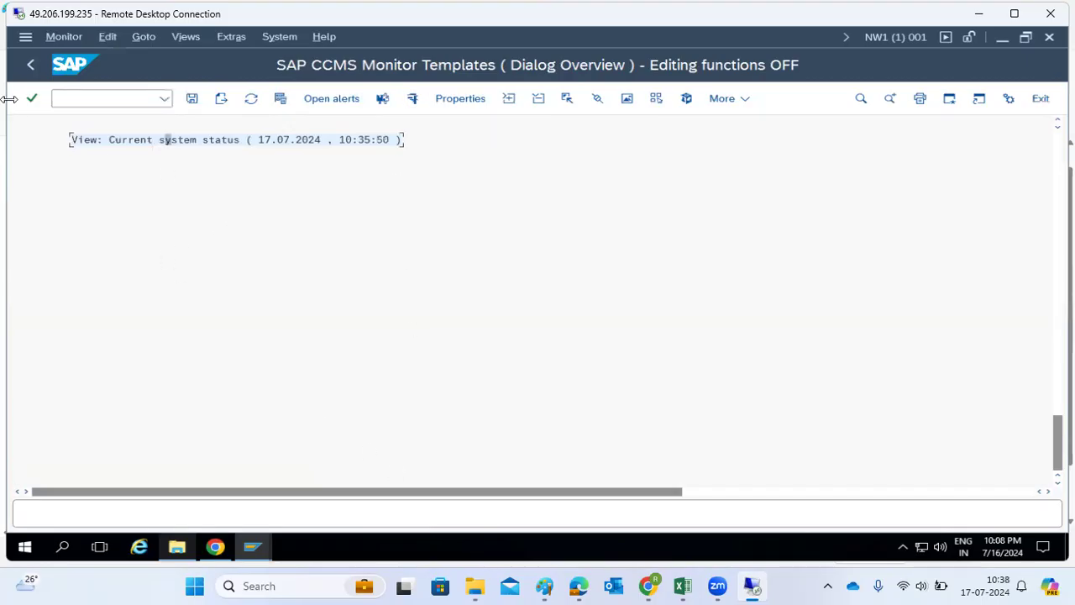
left_click(722, 100)
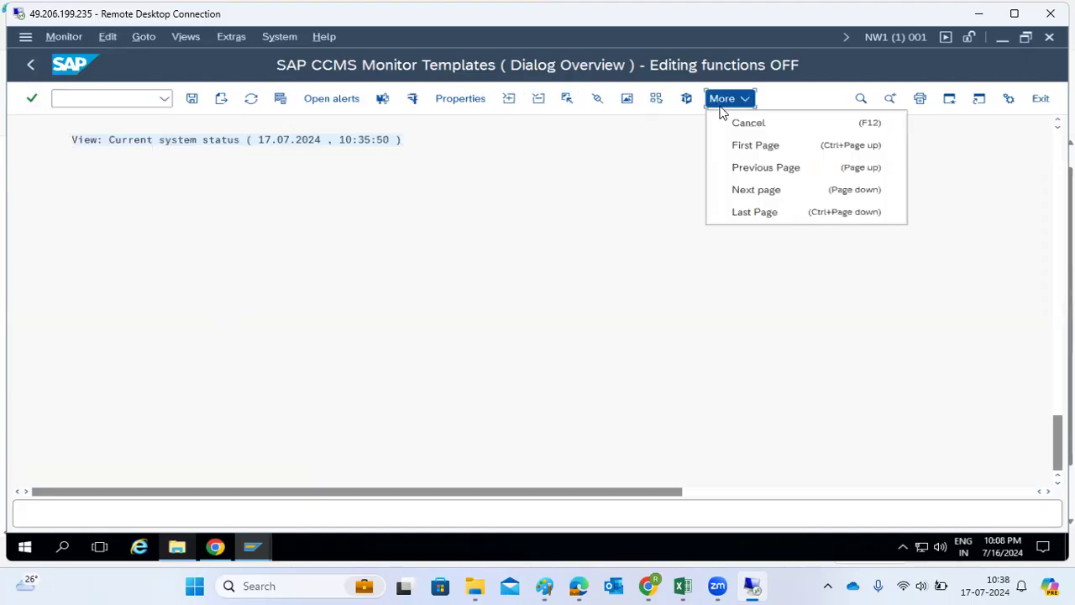
left_click(31, 65)
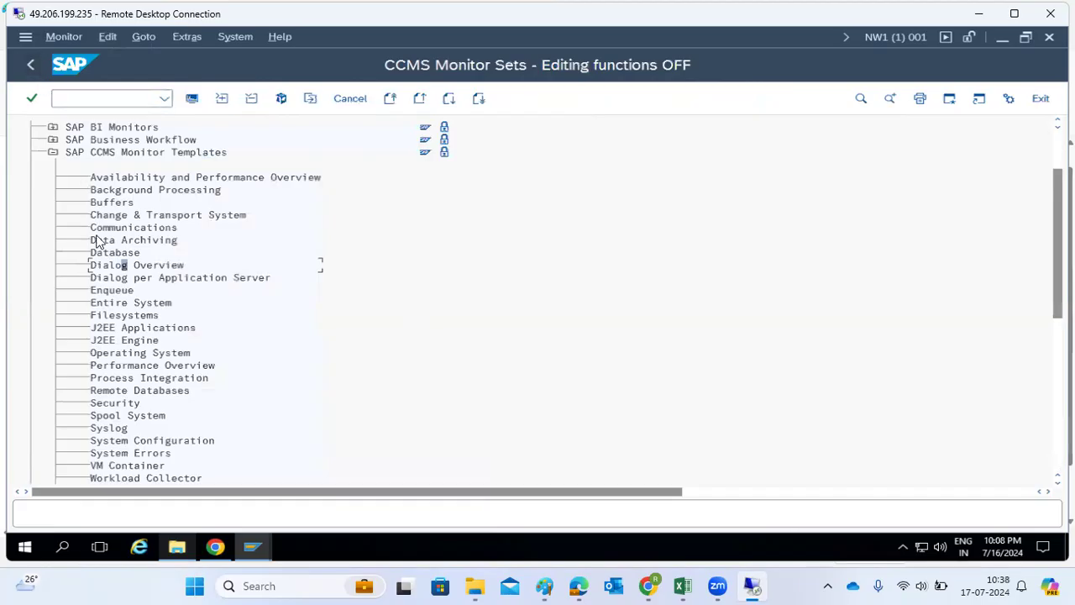
- Open the Filesystems template, go back, and collapse SAP CCMS Monitor Templates
double_click(120, 316)
left_click(29, 65)
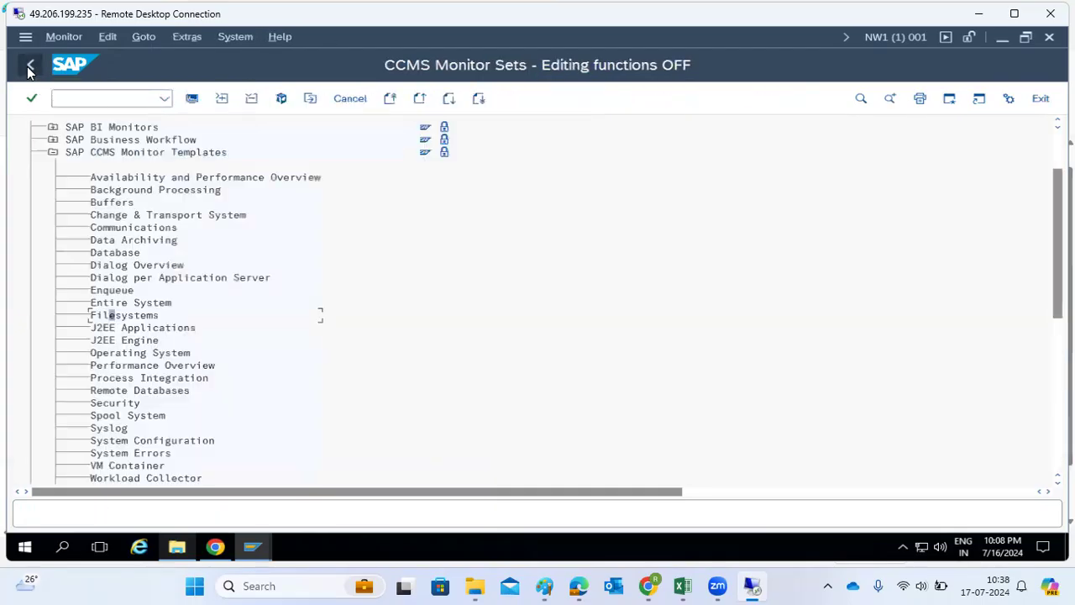
left_click(52, 152)
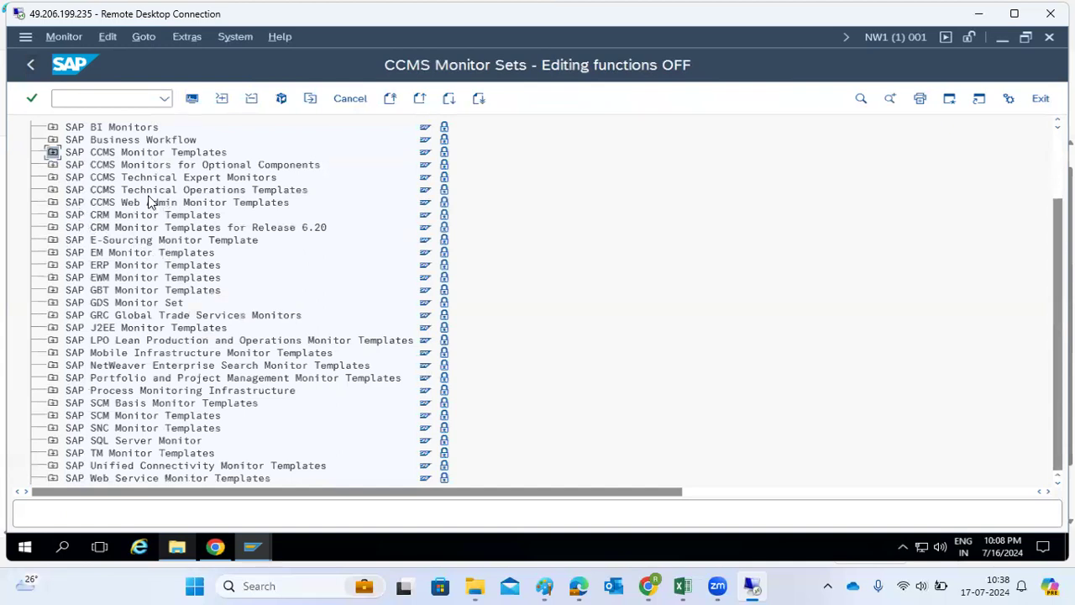
- Expand Technical Expert Monitors and open All Contexts on Local Application Server
left_click(51, 179)
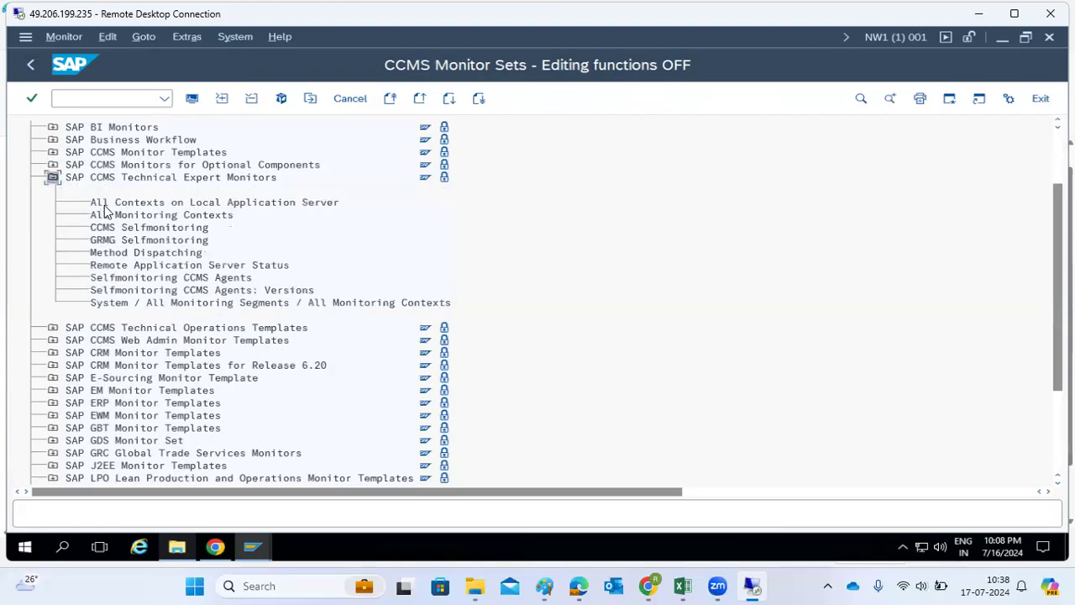
double_click(131, 304)
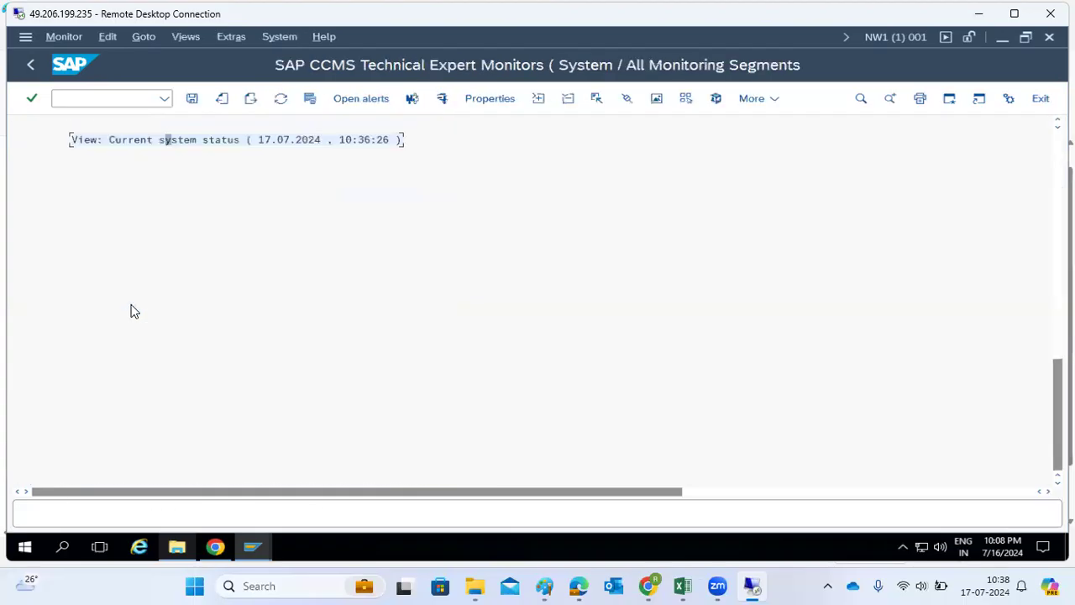
left_click(30, 65)
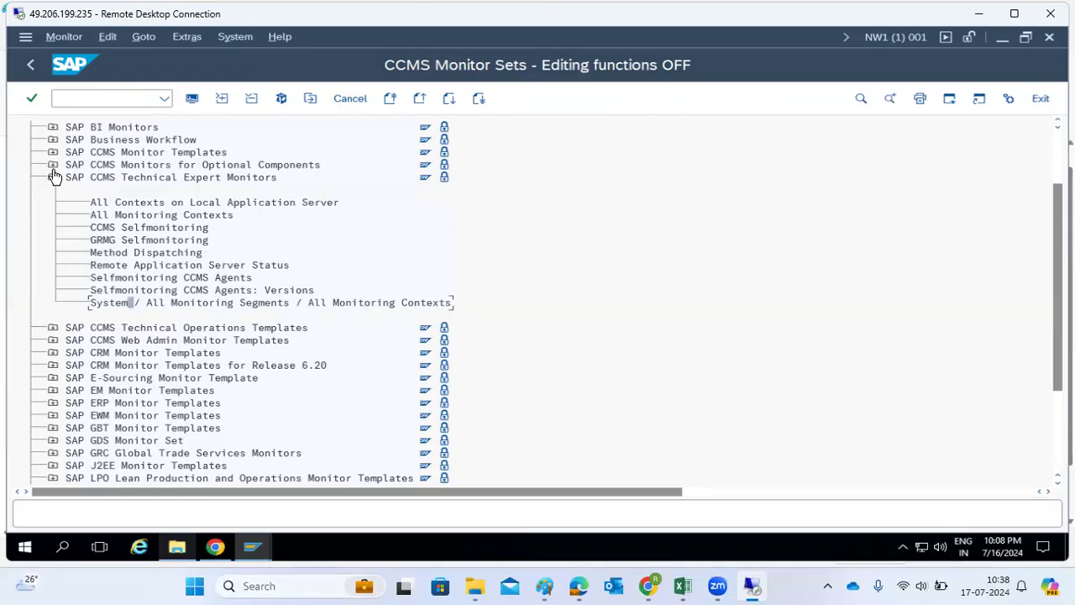
left_click(122, 205)
double_click(123, 203)
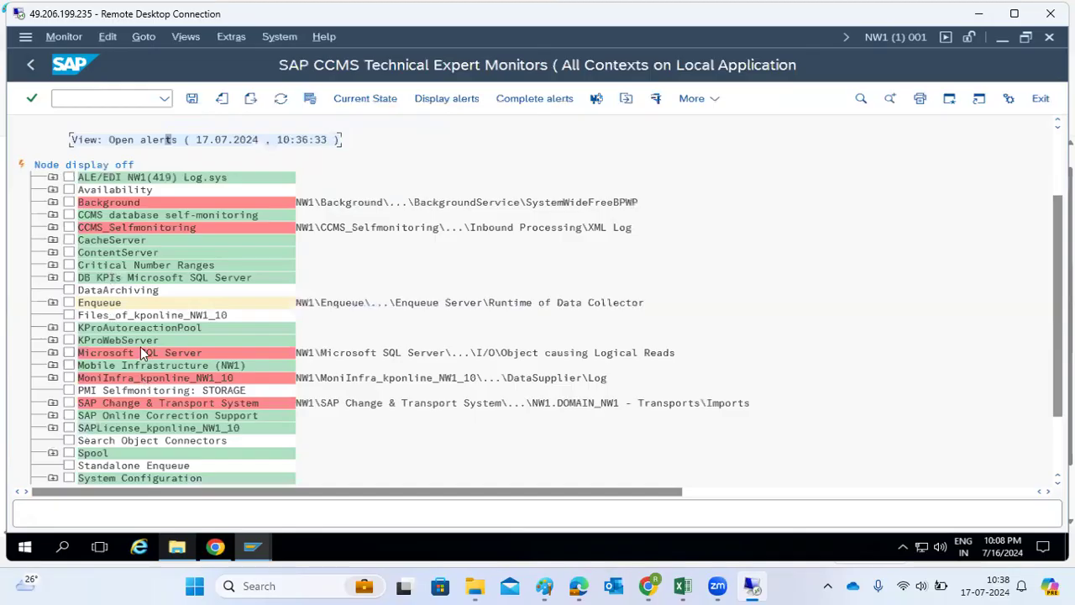
- Expand Background > BackgroundService and open the SystemWideFreeBPWP alert list
left_click(52, 202)
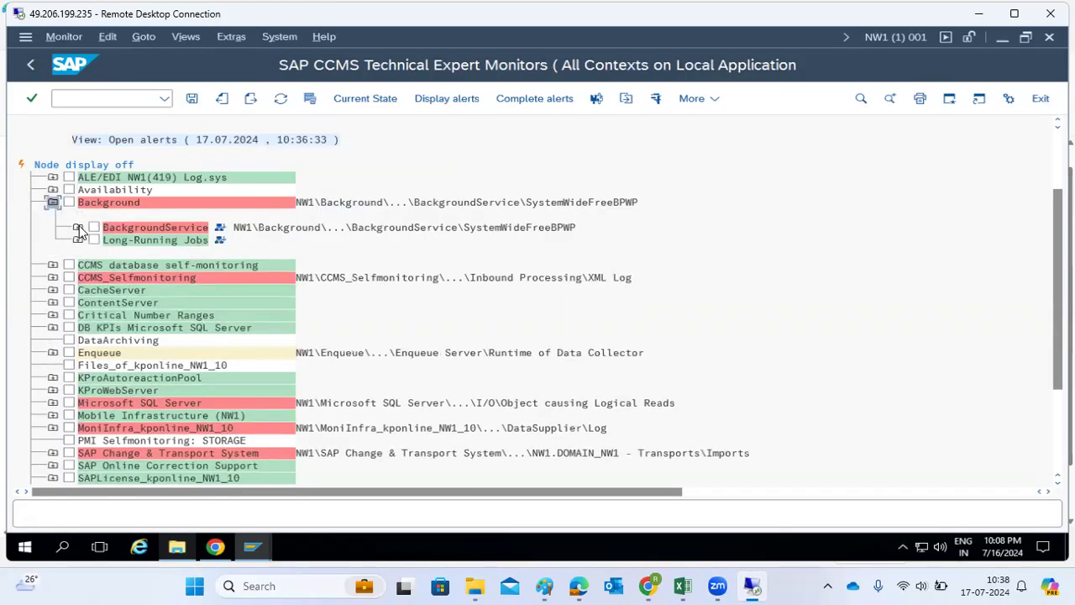
left_click(78, 227)
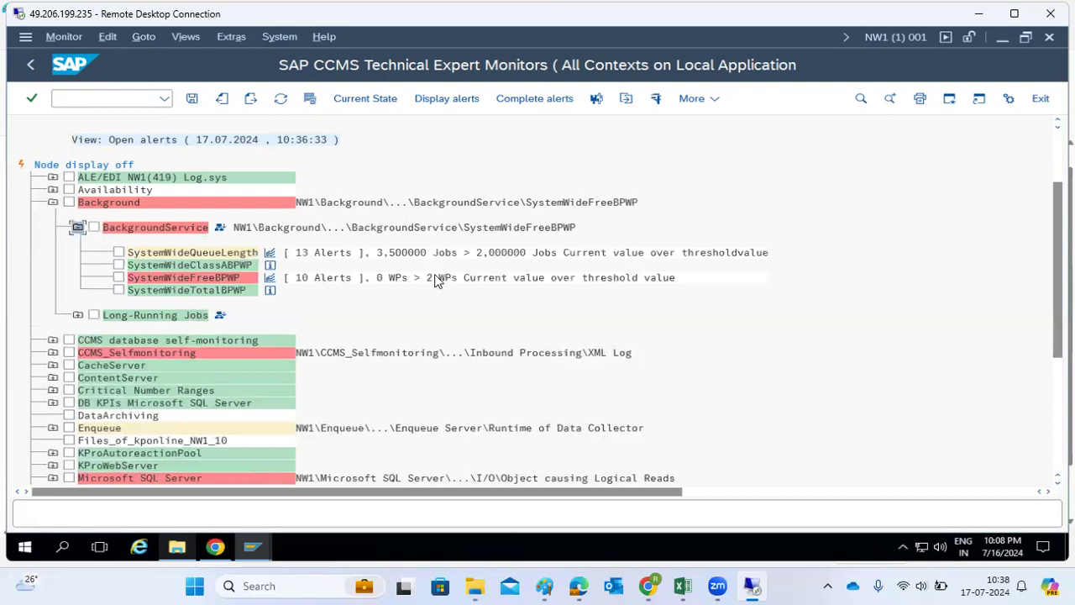
double_click(168, 278)
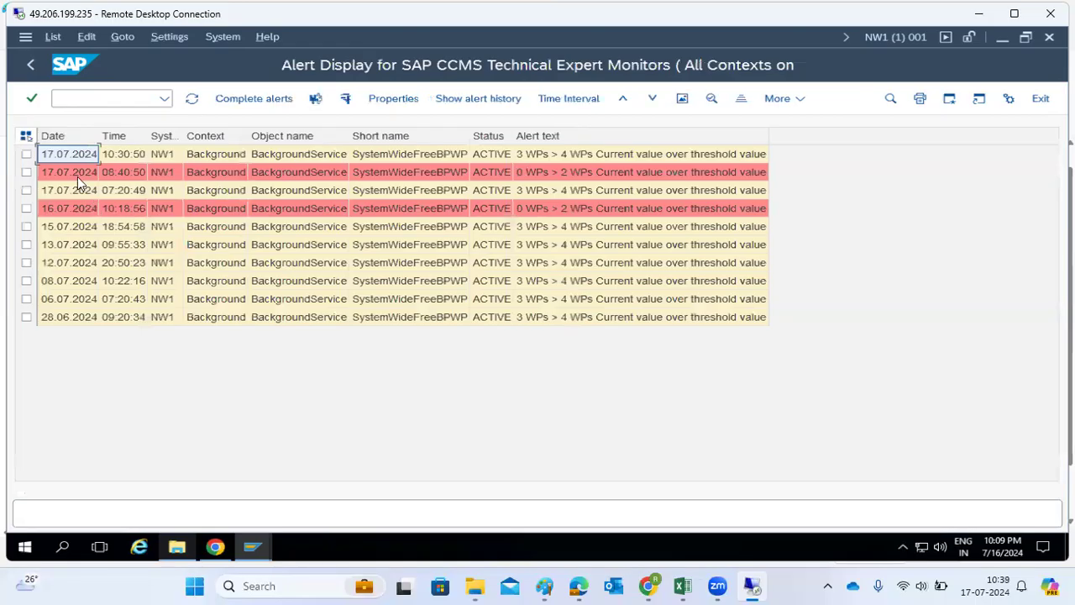
- Read the first two SystemWideFreeBPWP alerts, go back, and collapse the Background node
left_click(109, 175)
left_click(538, 173)
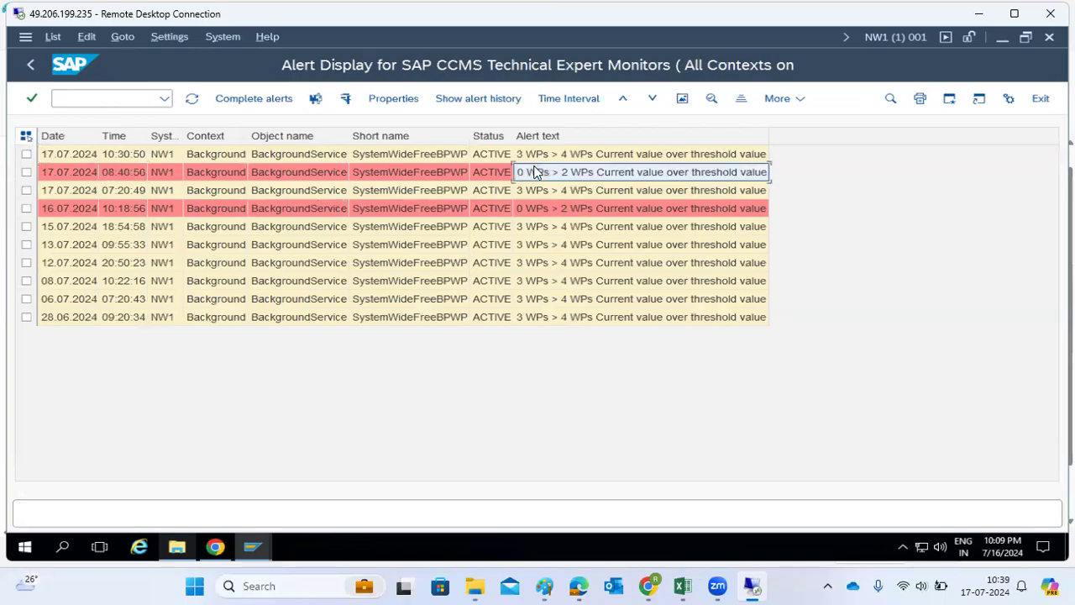
left_click(538, 154)
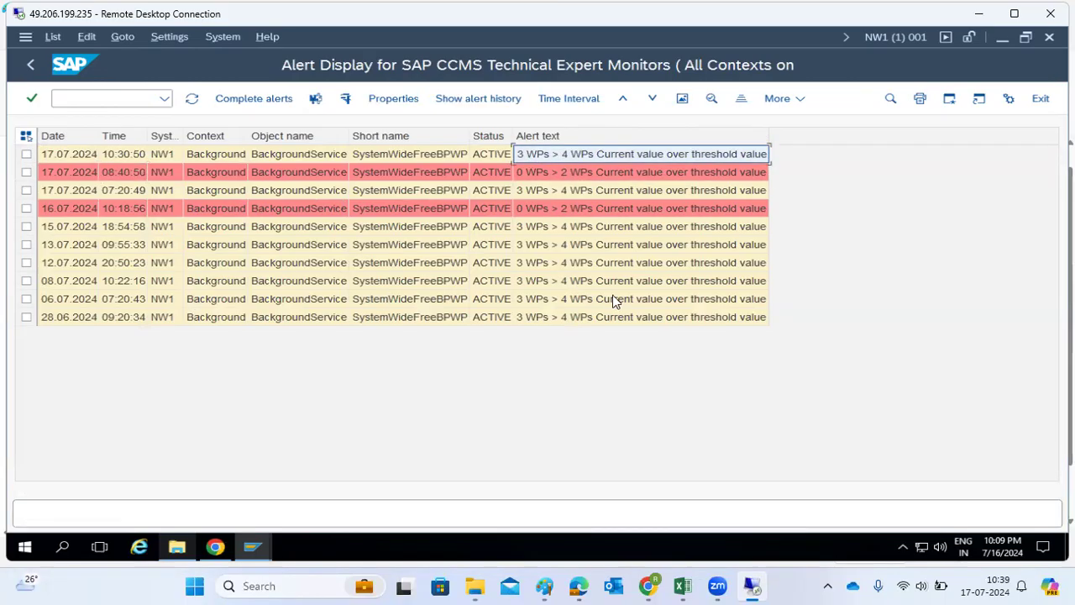
left_click(31, 66)
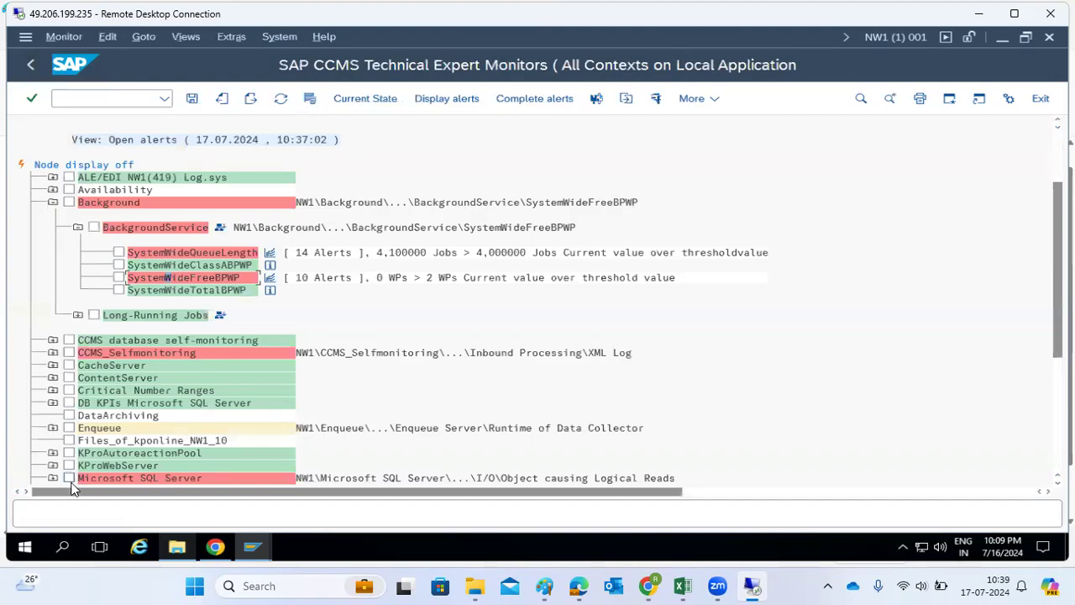
left_click(52, 203)
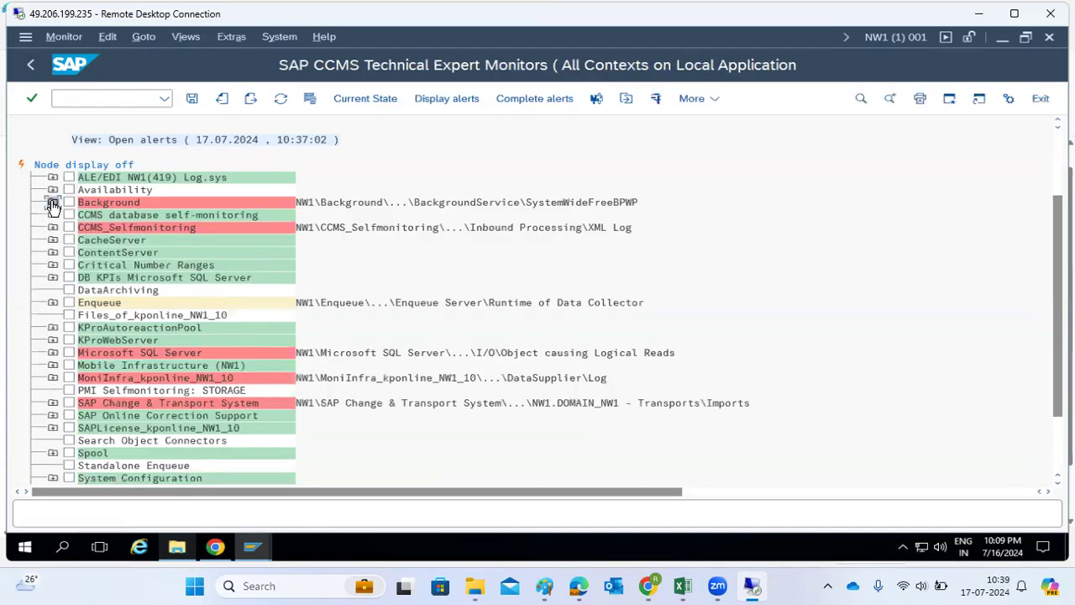
- Expand MoniInfra_kponline_NW1_10 and read the red Sapmssy8 alert, which has no analysis method
left_click(52, 378)
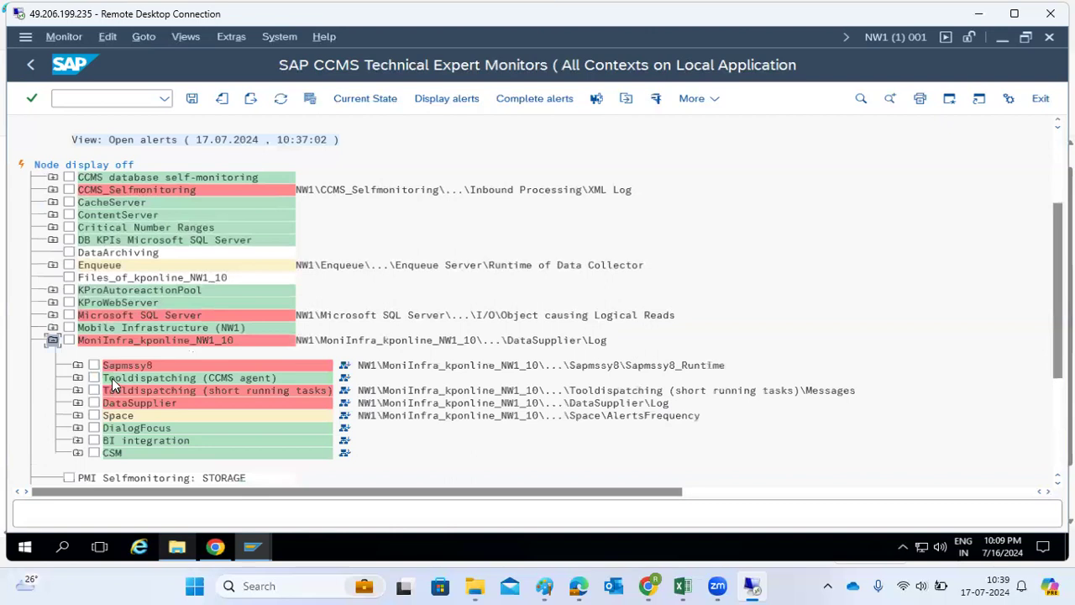
double_click(118, 370)
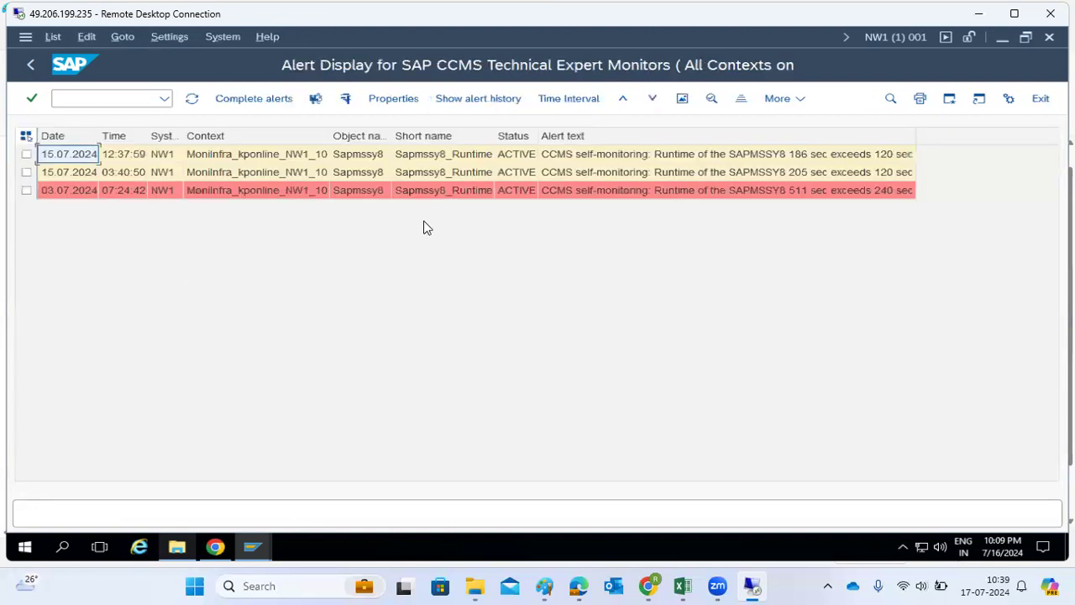
left_click(615, 190)
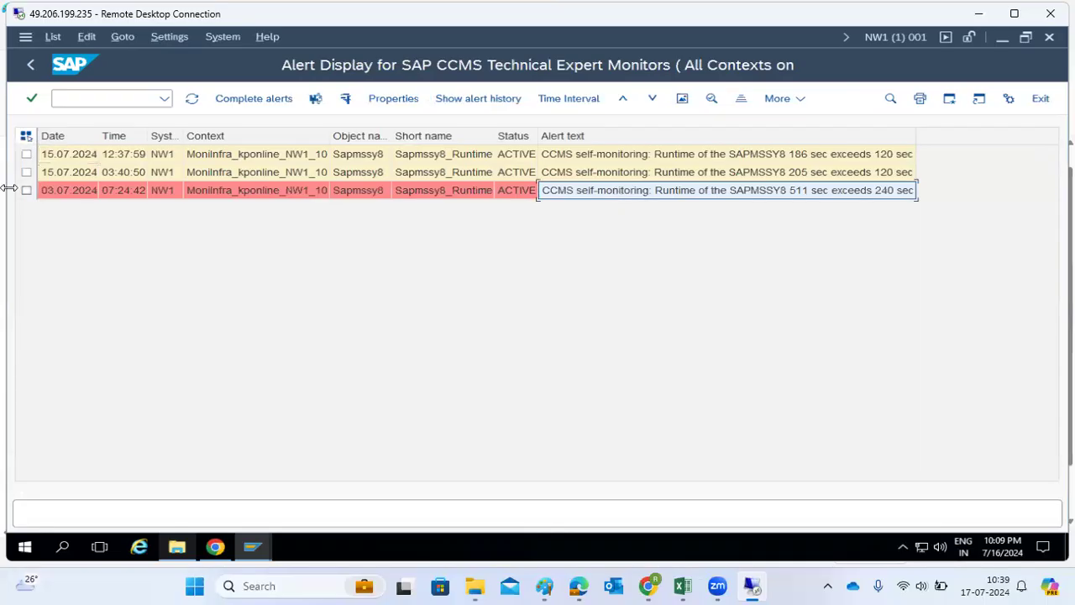
double_click(61, 195)
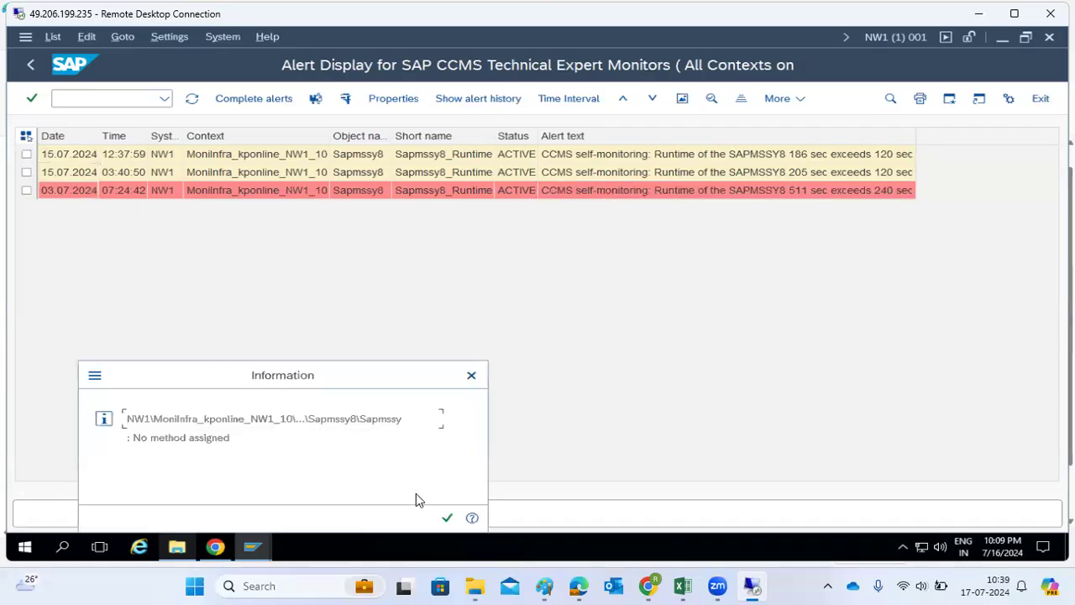
left_click(447, 517)
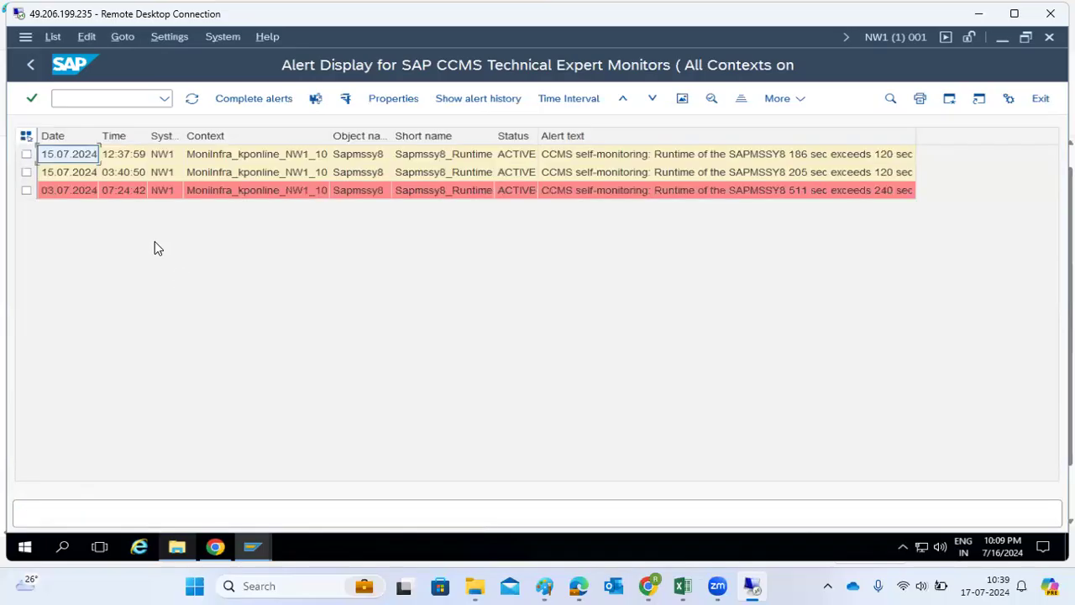
left_click(30, 64)
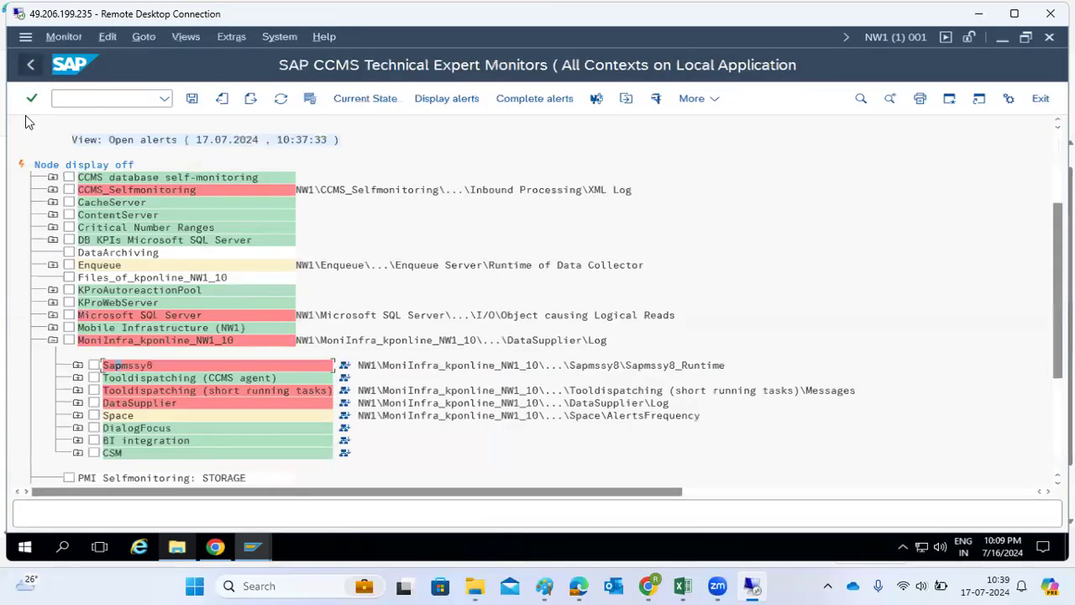
- View the DataSupplier log alerts, then return to the CCMS Monitor Sets list
double_click(134, 404)
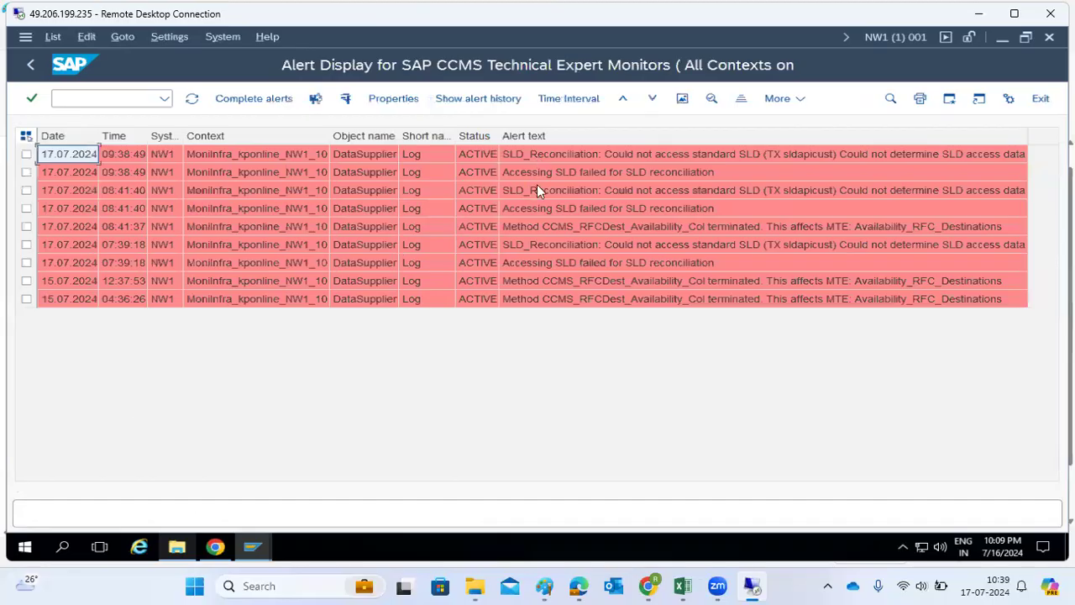
left_click(31, 65)
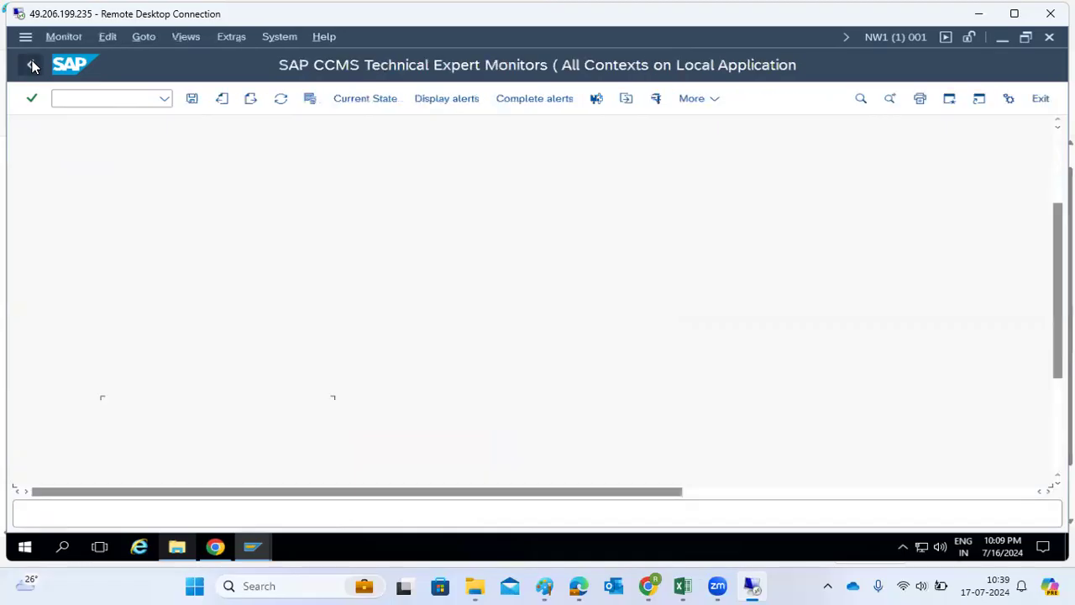
left_click(31, 64)
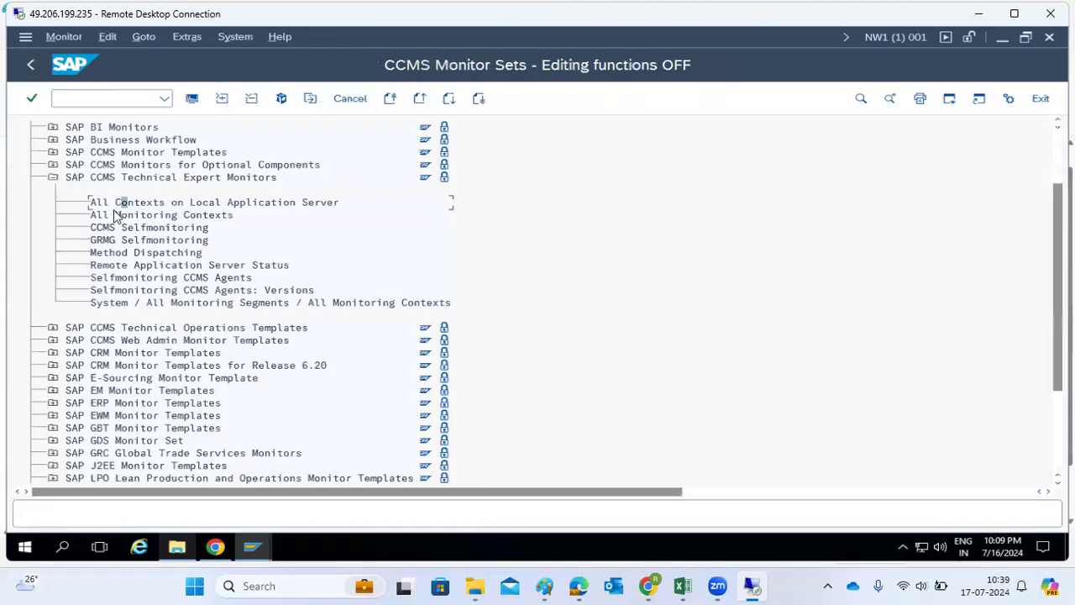
- Open All Monitoring Contexts, expand kponline_NW1_10, and try analysing R3BasisSystem (no method assigned)
double_click(121, 216)
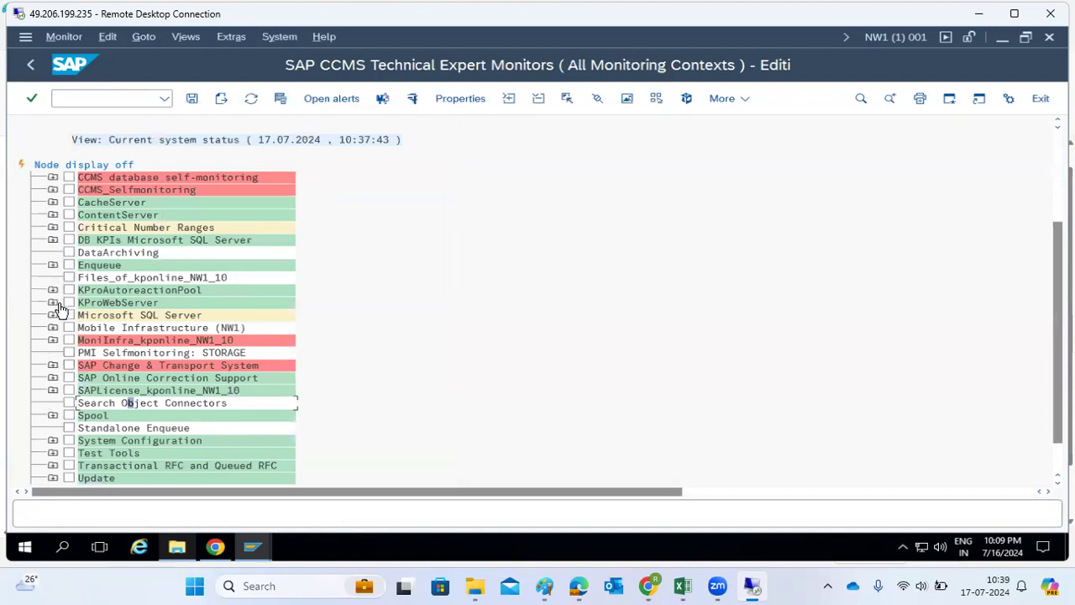
scroll(59, 356, "down", 2)
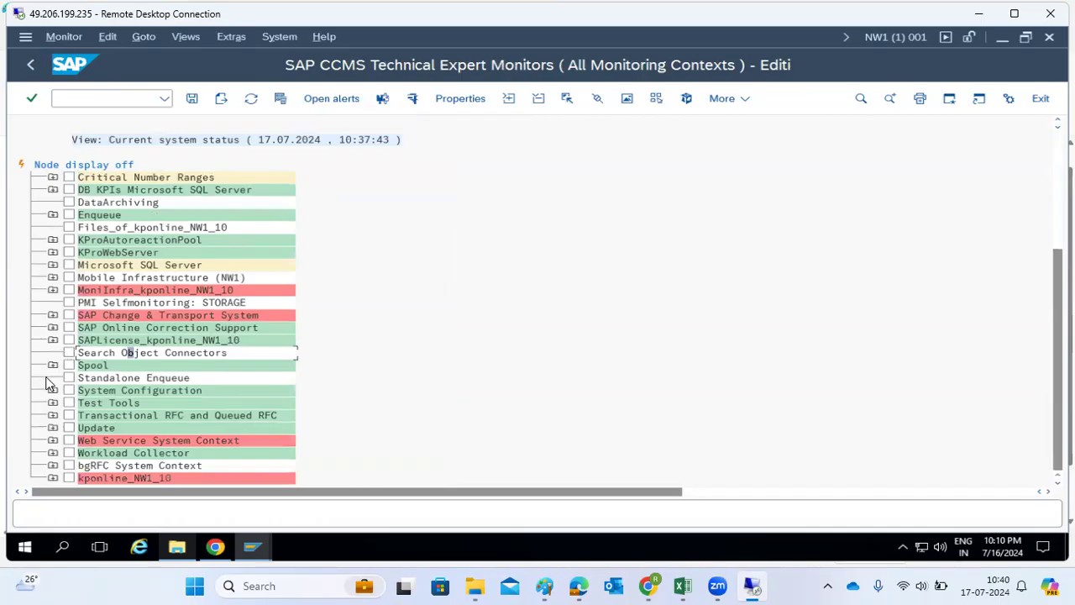
left_click(52, 478)
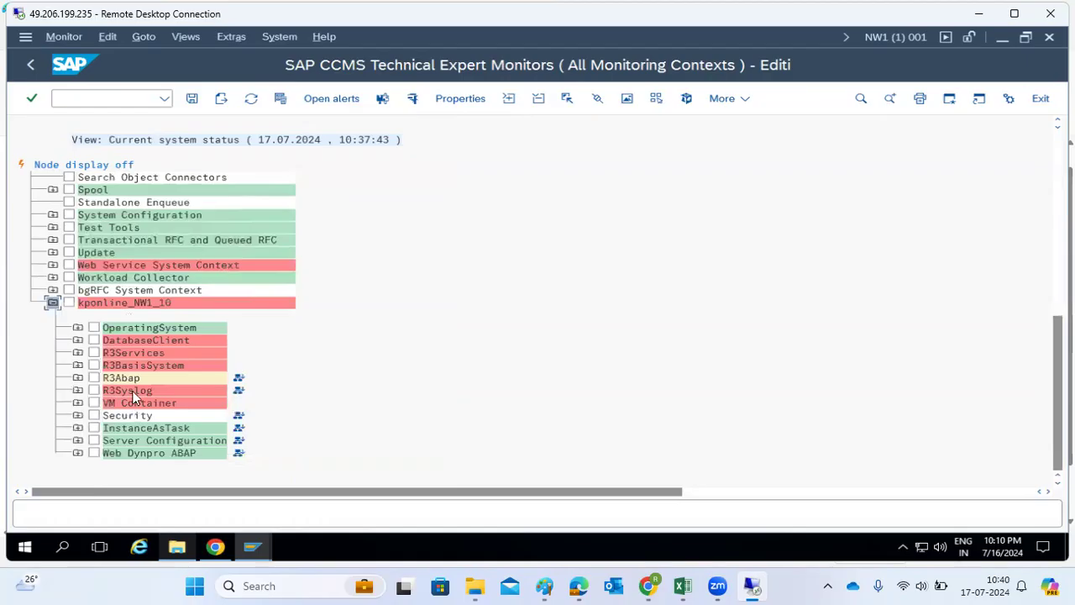
double_click(118, 366)
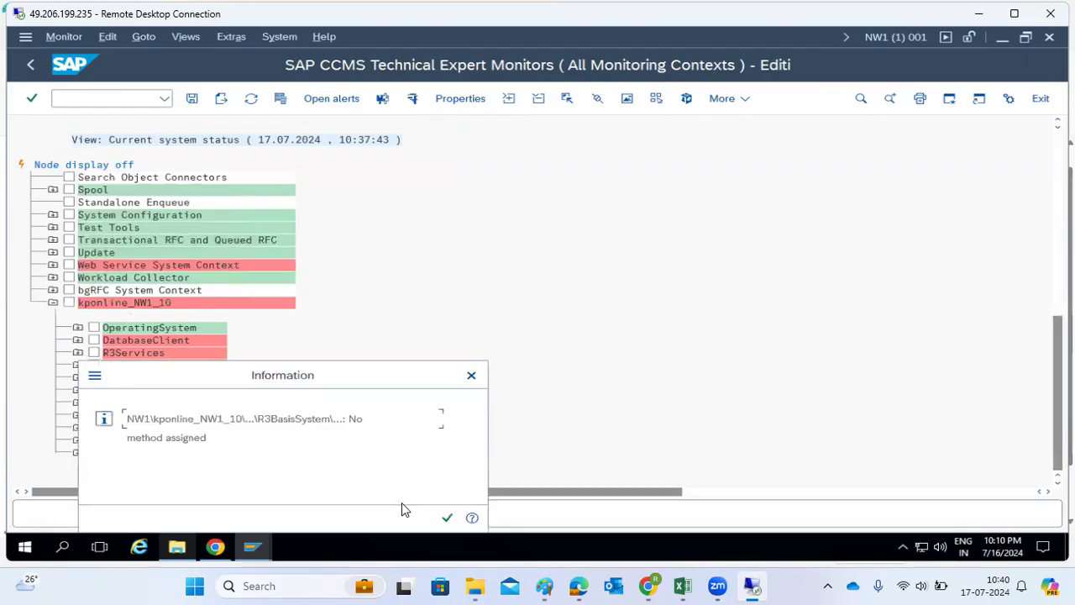
left_click(445, 518)
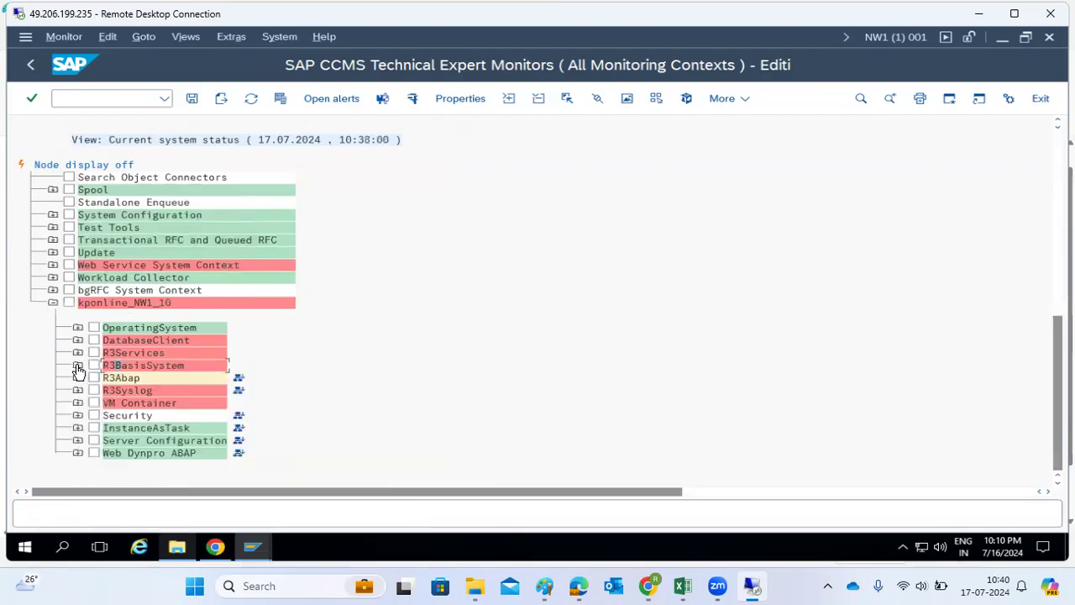
- Expand R3BasisSystem > Buffers and run InitialRecords' analysis to show the Tune Summary
left_click(77, 367)
left_click(103, 415)
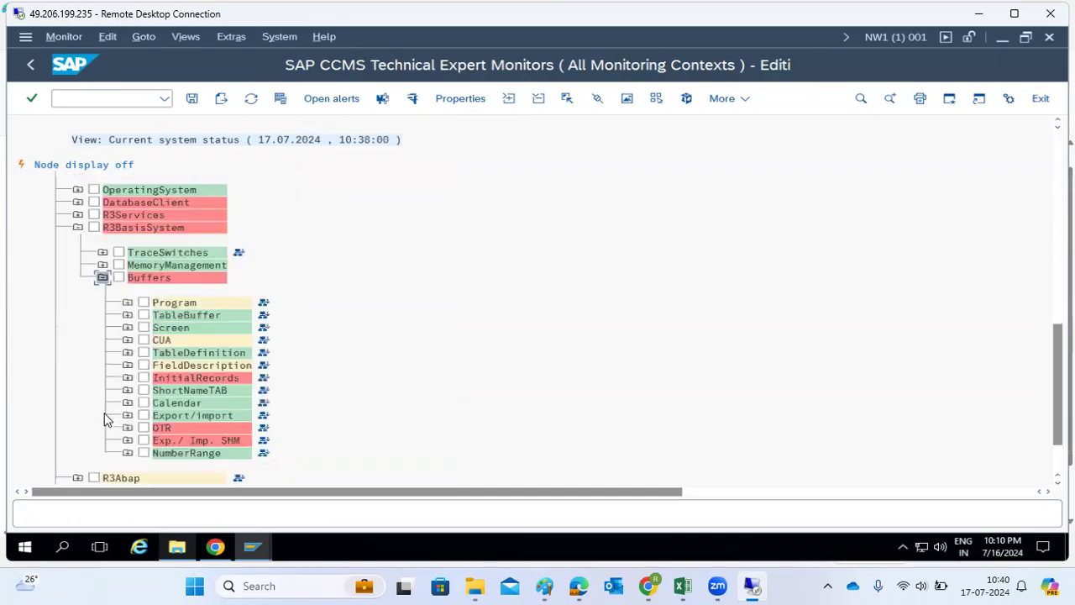
double_click(185, 382)
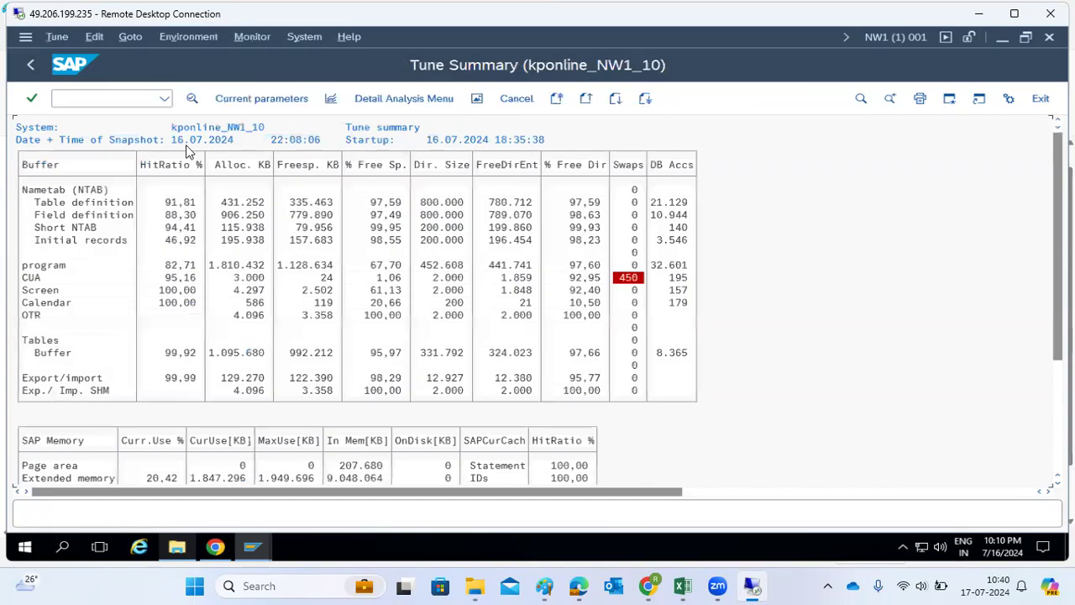
- Back out of the Tune Summary and its monitor to the CCMS Monitor Sets list
left_click(34, 68)
left_click(32, 67)
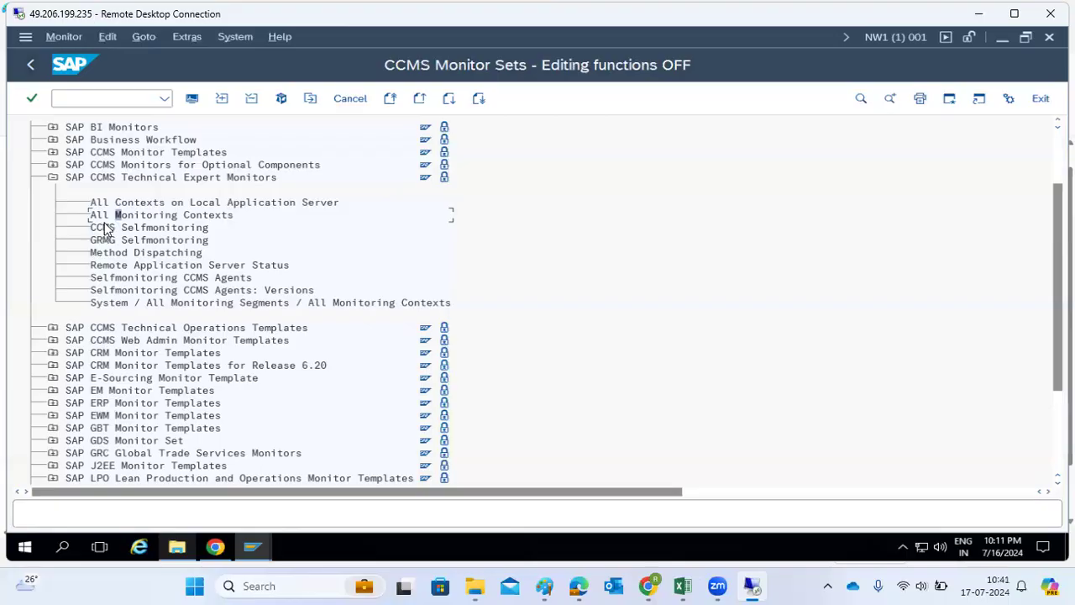
- View the Selfmonitoring CCMS Agents and Remote Application Server Status monitors in turn
left_click(52, 177)
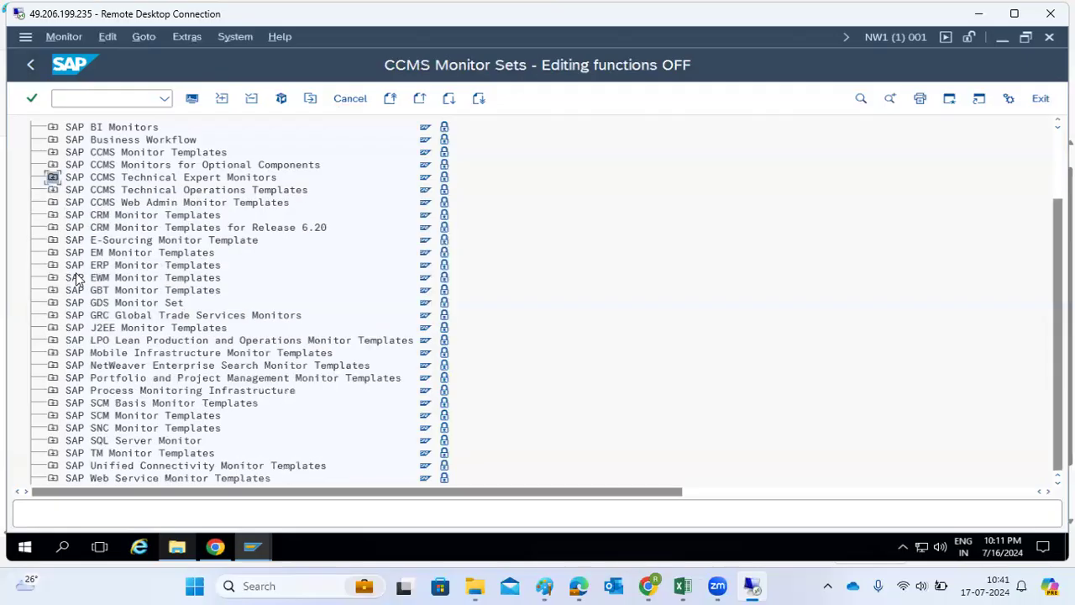
left_click(52, 178)
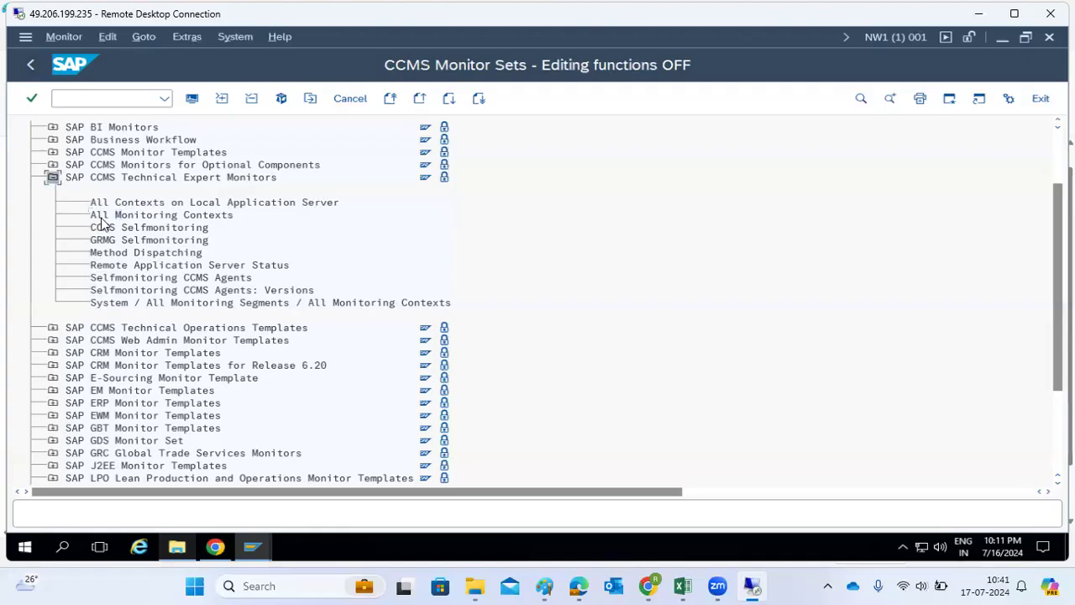
double_click(126, 278)
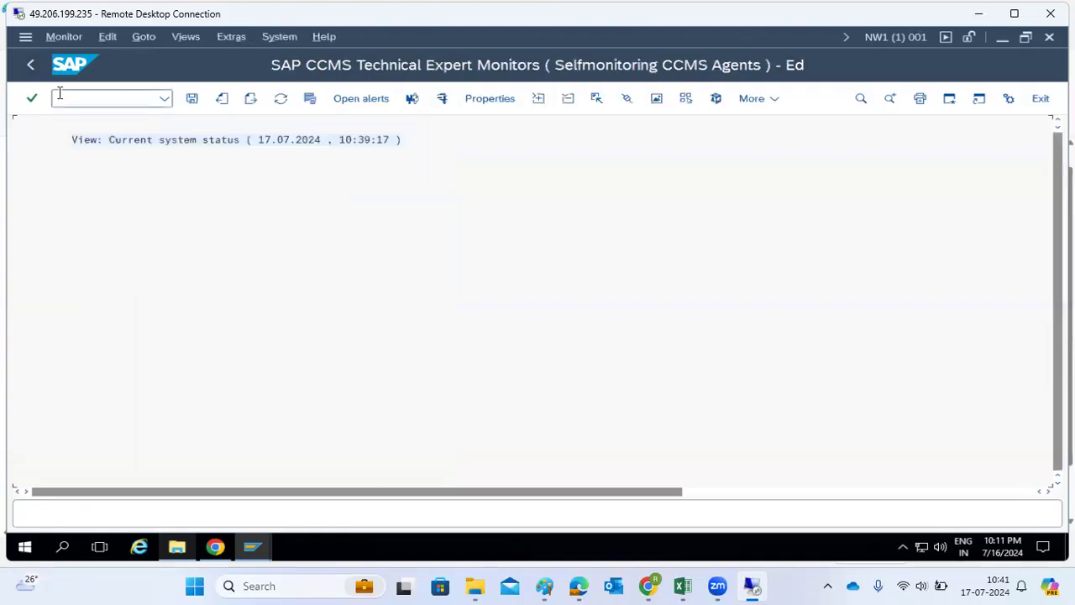
left_click(30, 64)
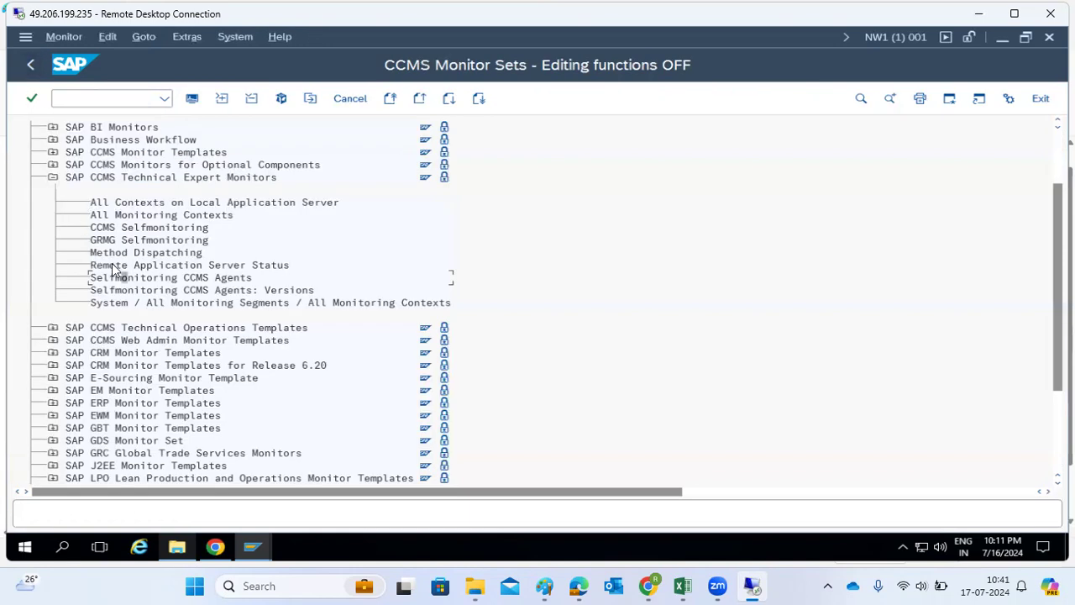
double_click(111, 265)
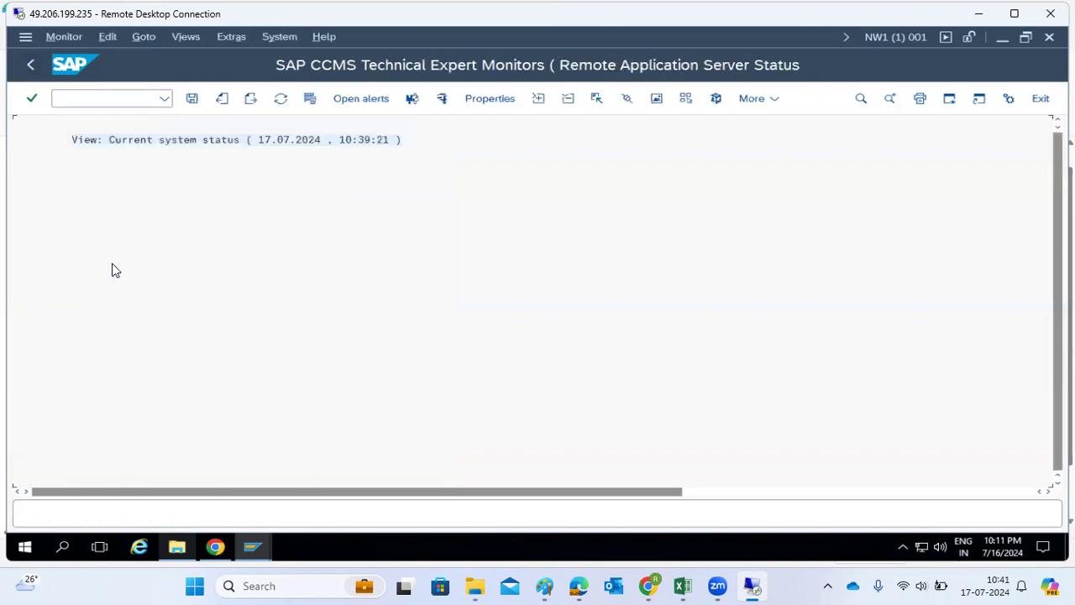
left_click(30, 65)
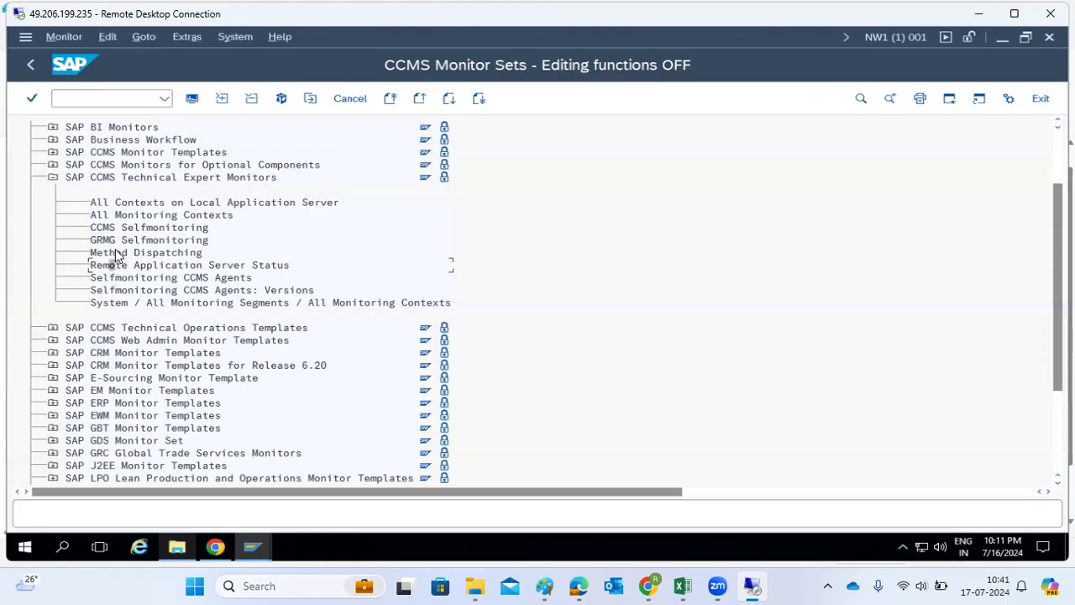
- Check the Method Dispatching monitor's tool dispatching node, then return to SAP Easy Access
double_click(112, 252)
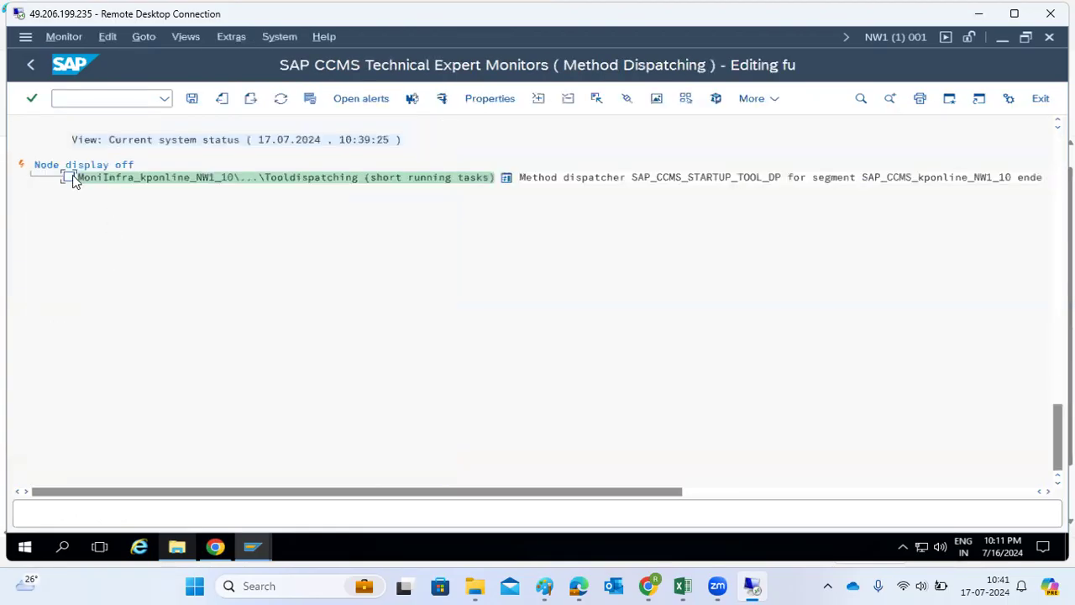
double_click(127, 178)
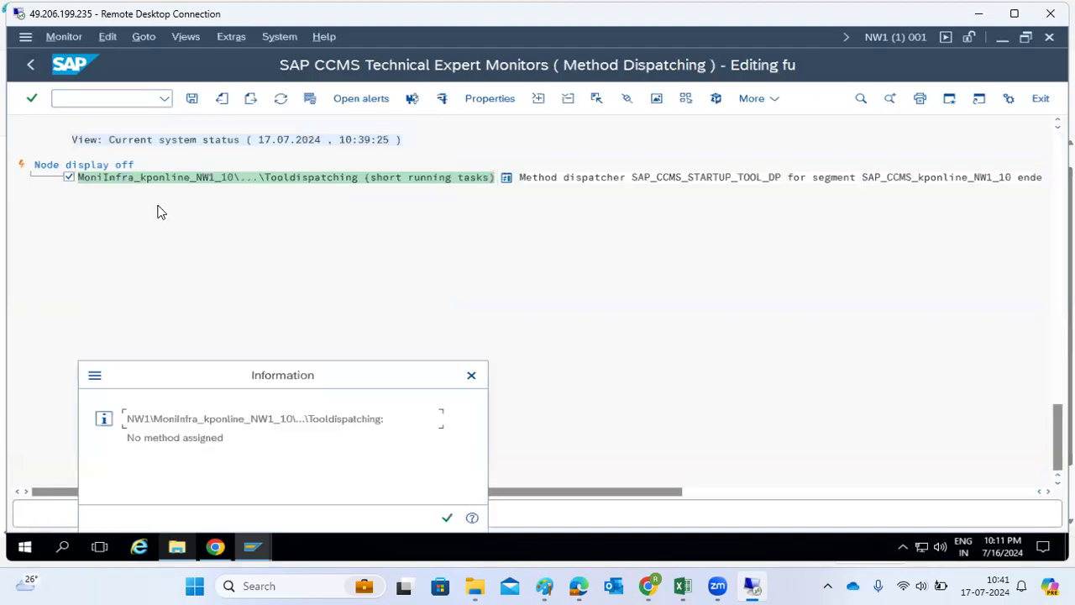
left_click(446, 518)
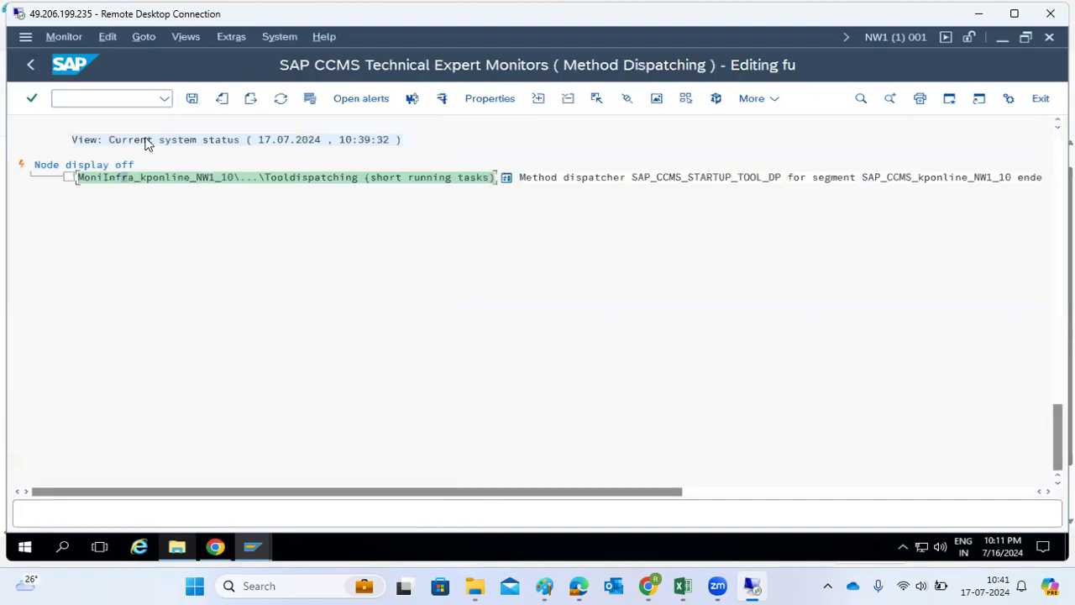
left_click(38, 71)
left_click(30, 69)
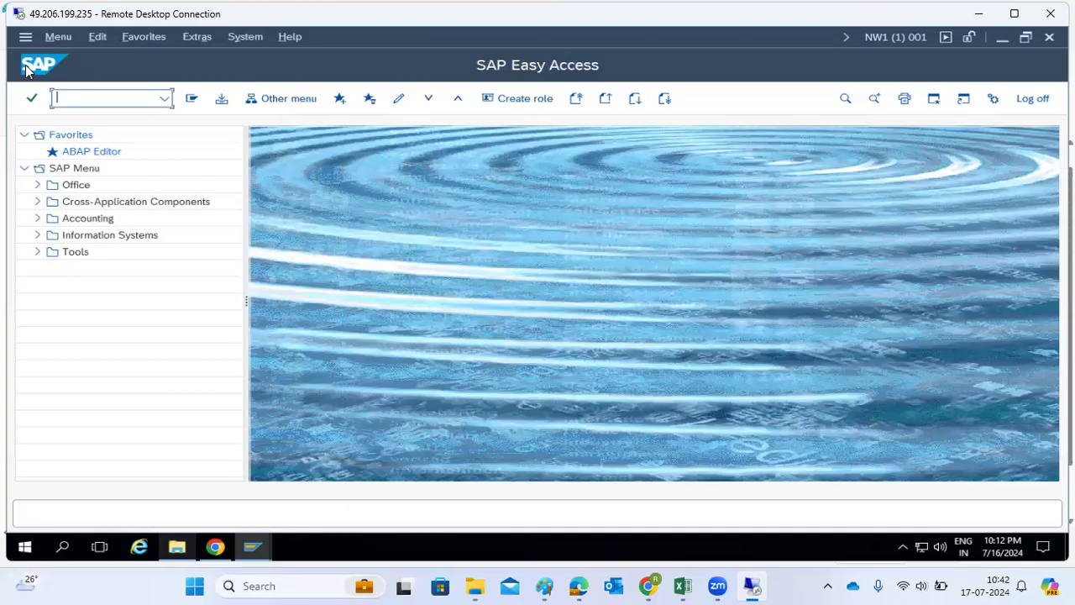
- Run RZ20 and expand SAP CCMS Monitor Templates, from Availability and Performance Overview to liveCache
type("rz20")
key("Return")
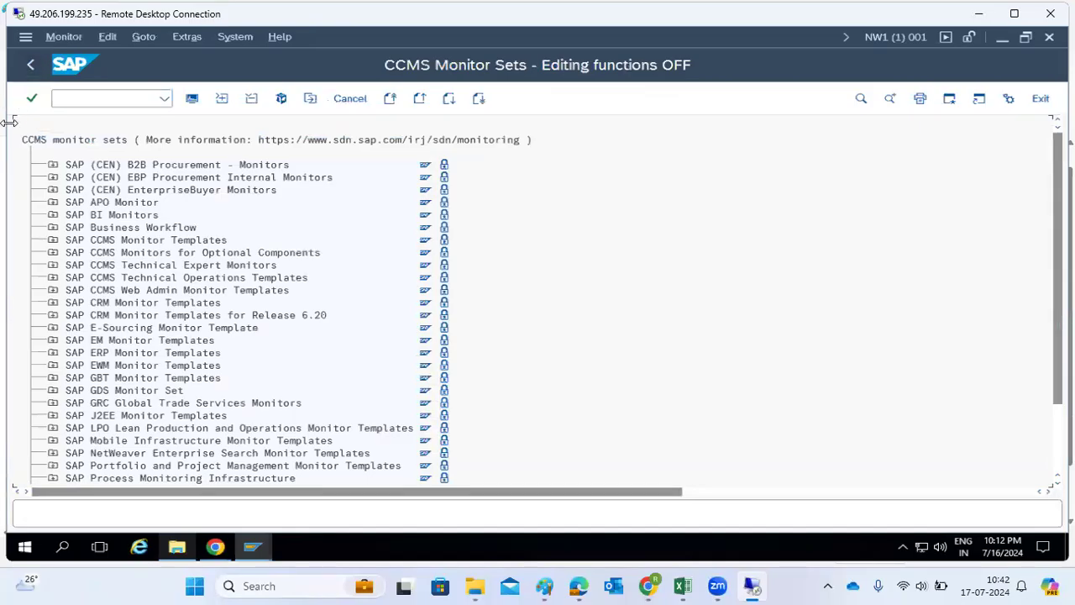
left_click(52, 241)
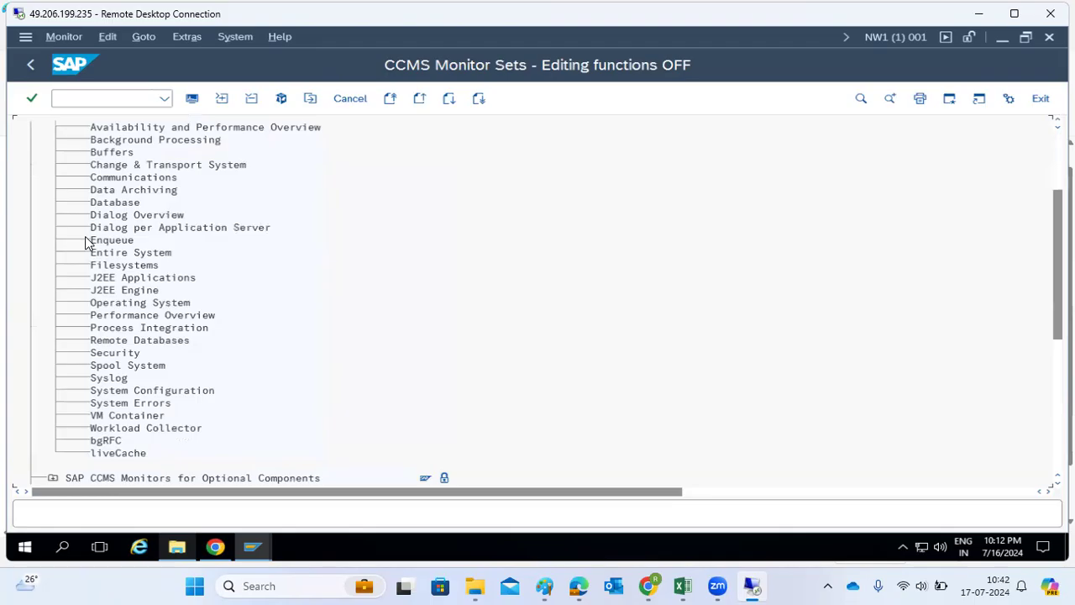
scroll(101, 218, "up", 1)
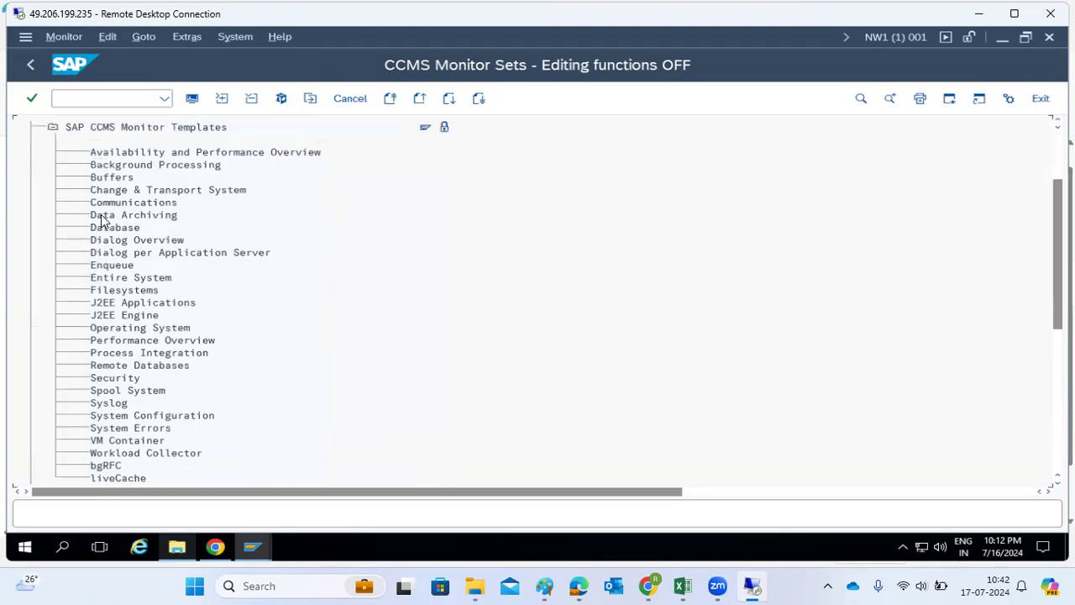
- Open Availability and Performance Overview, mark Availability and RFC-Destinations, and save the monitor
double_click(118, 152)
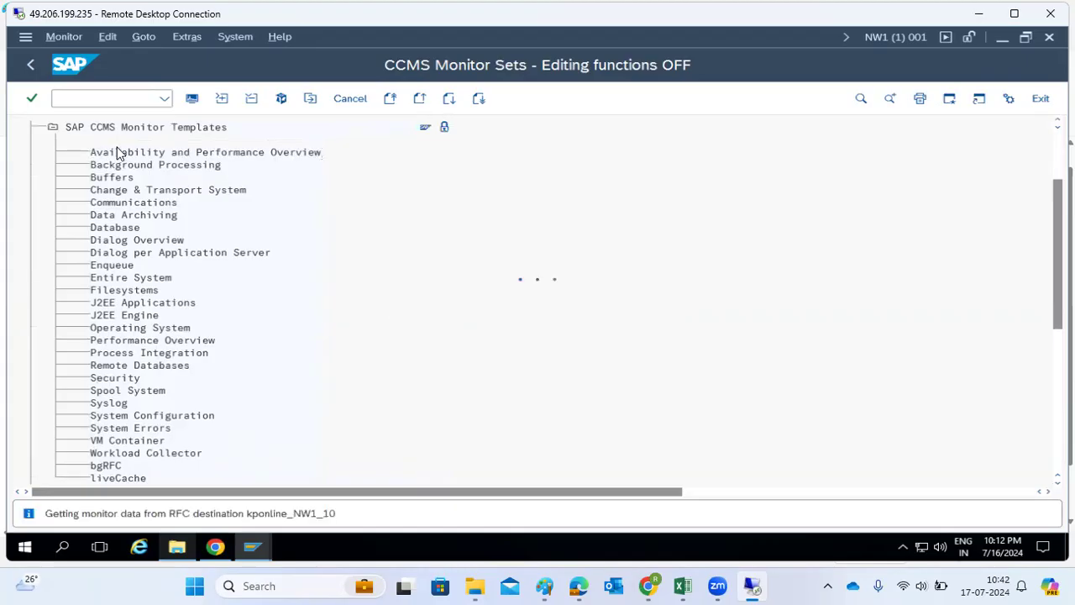
left_click(53, 215)
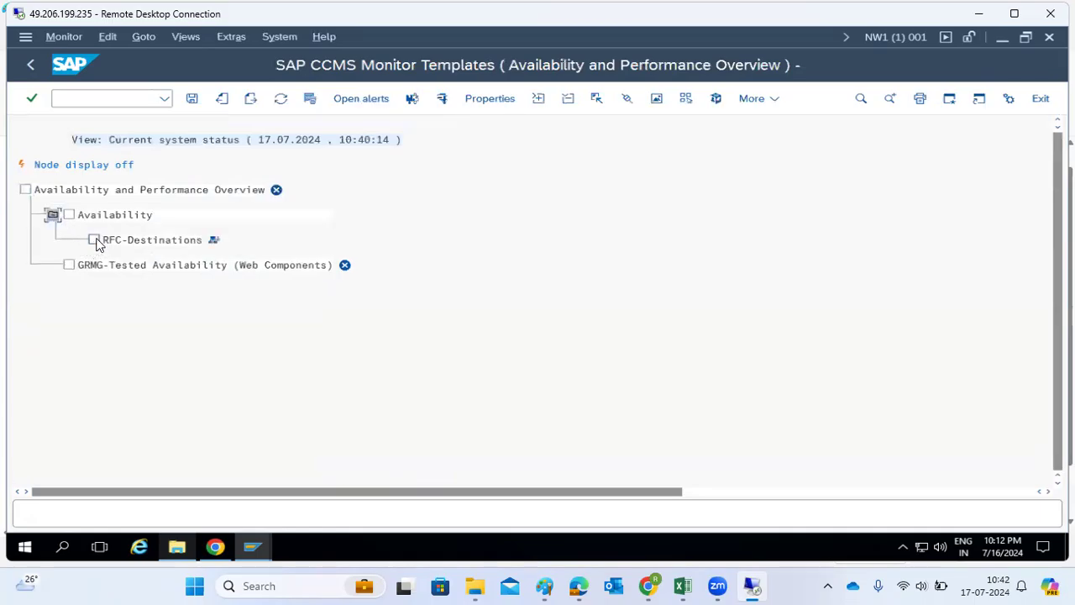
left_click(70, 215)
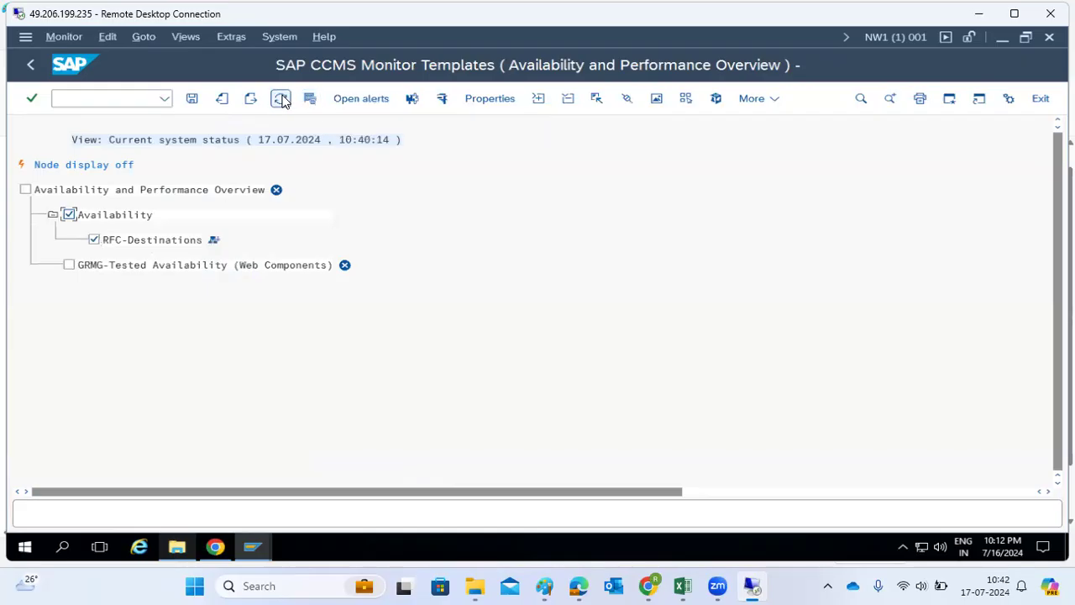
left_click(192, 99)
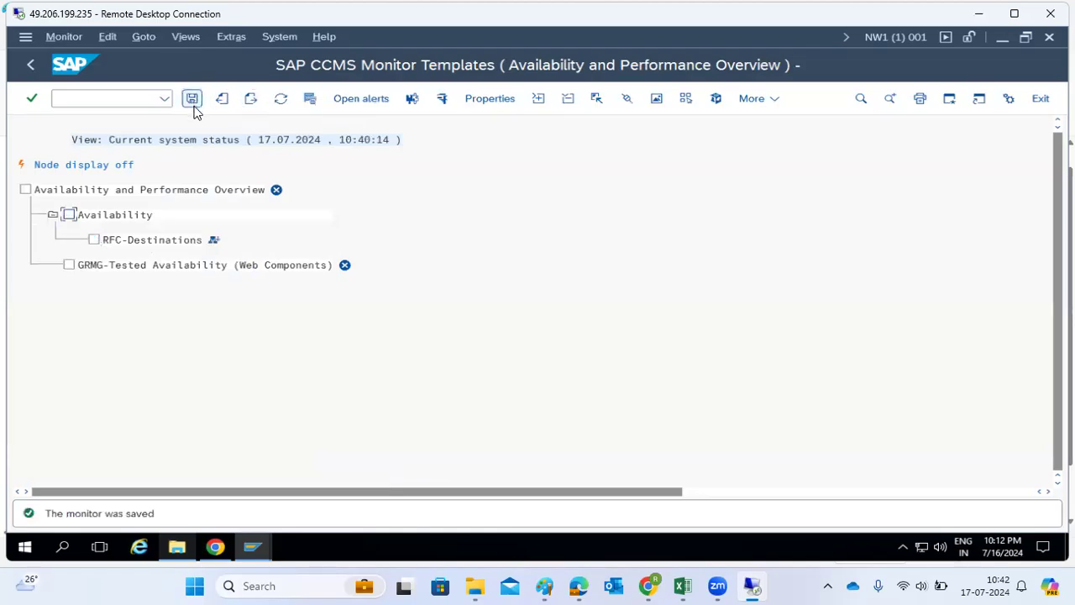
- Try the RFC-Destinations analysis method, dismiss the no-method message, and return to the templates list
double_click(118, 243)
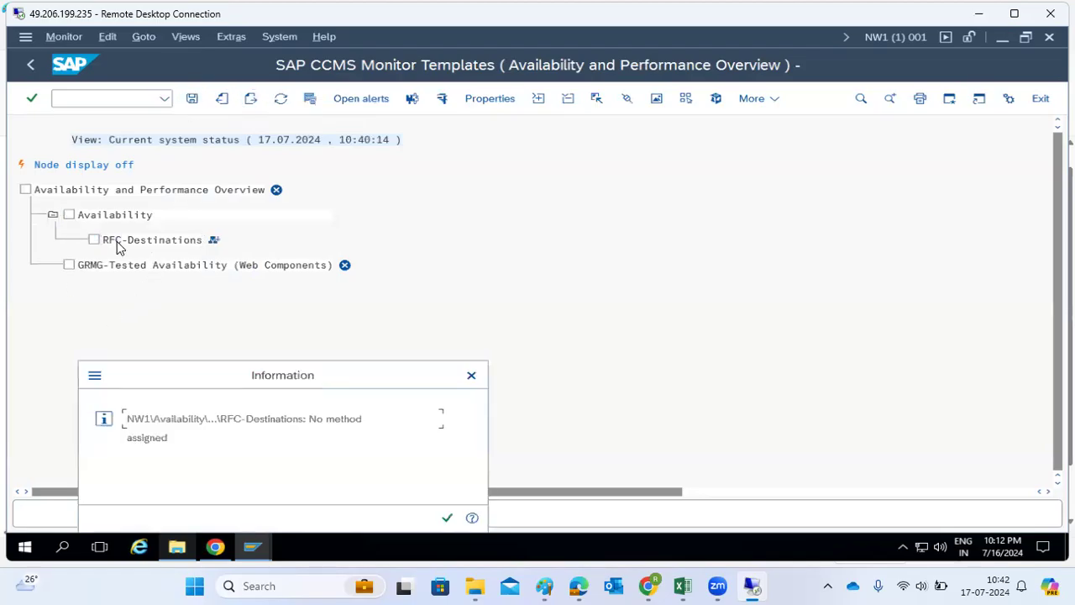
left_click(440, 515)
left_click(444, 516)
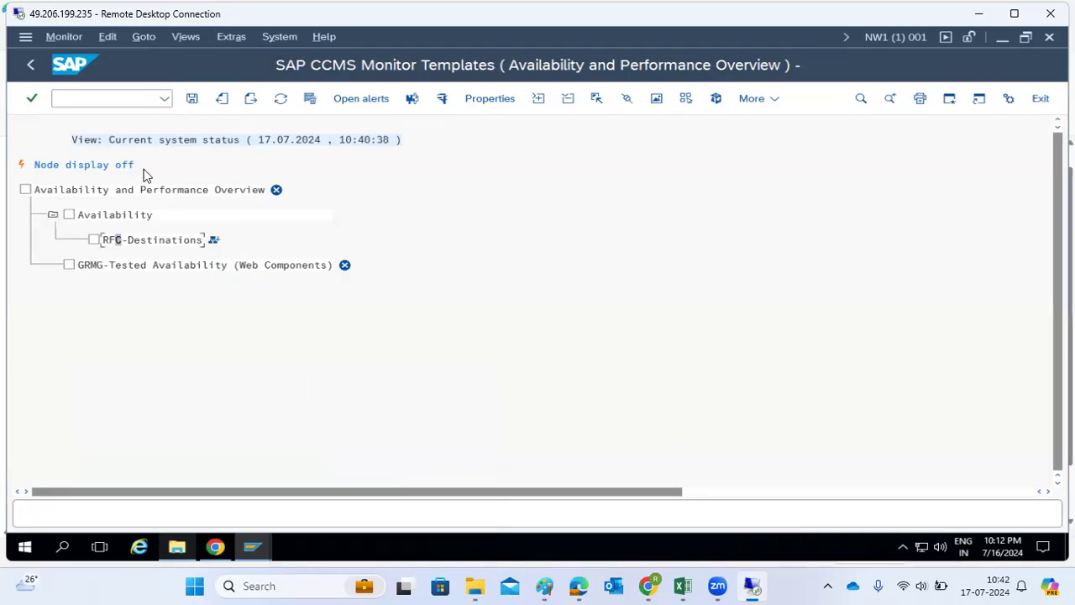
left_click(27, 69)
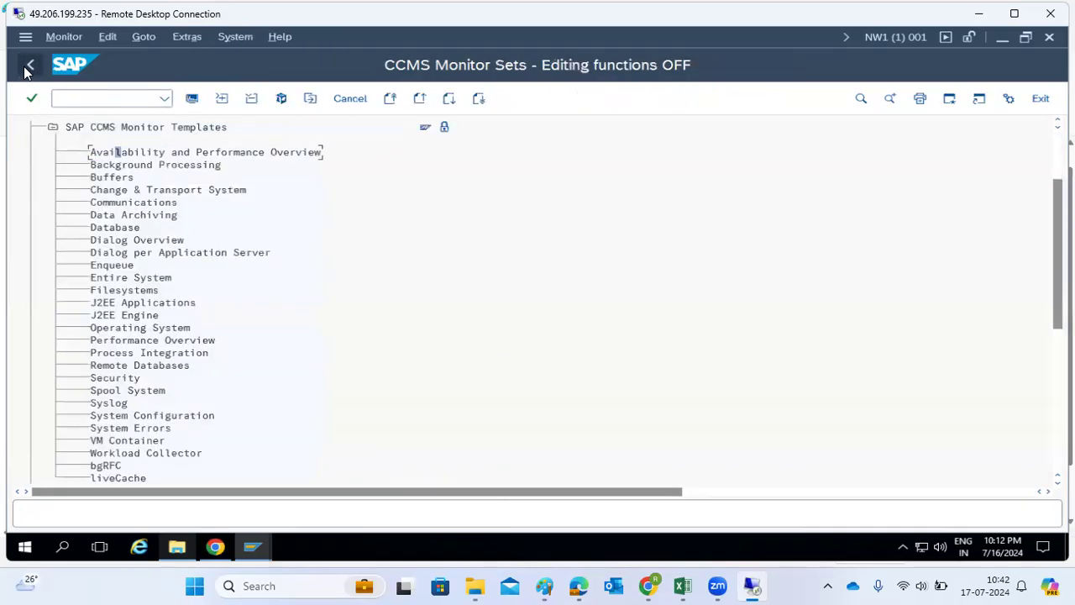
- Open Performance Overview, expand Dialog, Operating System and Memory Management, and refresh to 10:41:12
double_click(132, 344)
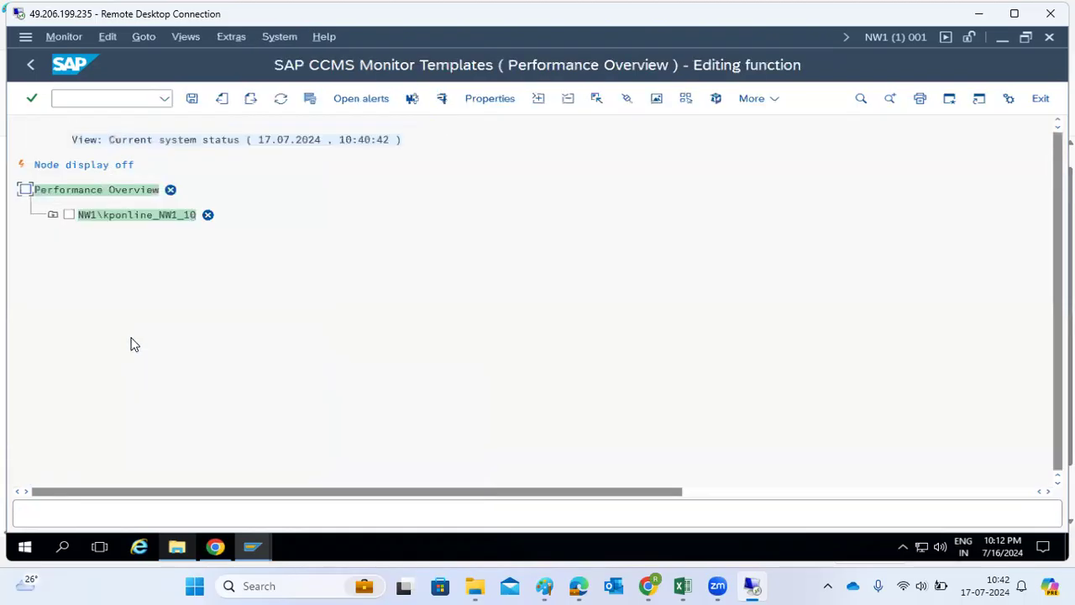
left_click(52, 215)
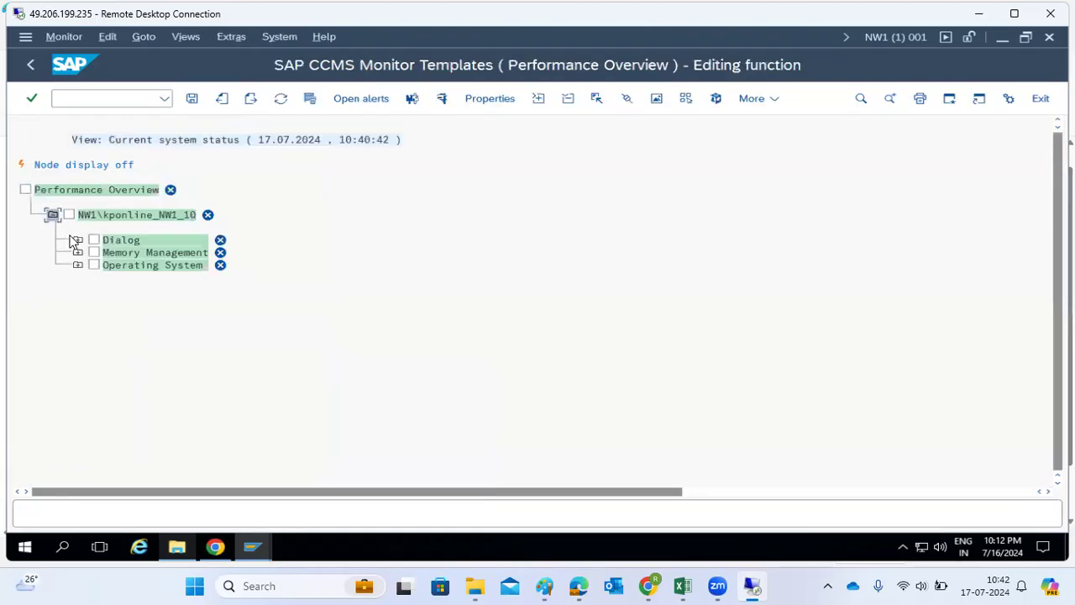
left_click(76, 241)
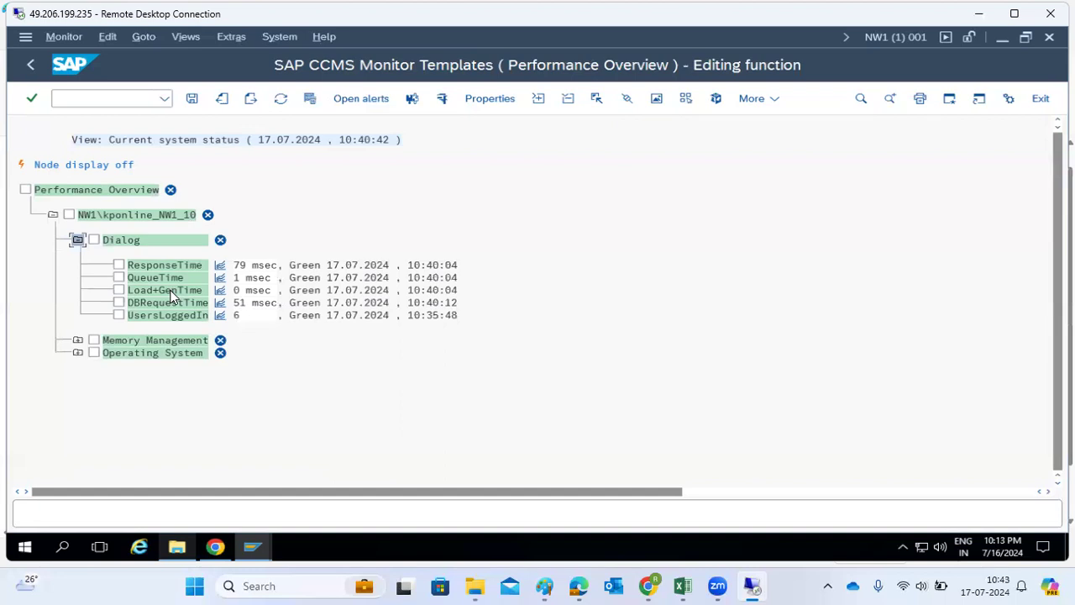
left_click(77, 352)
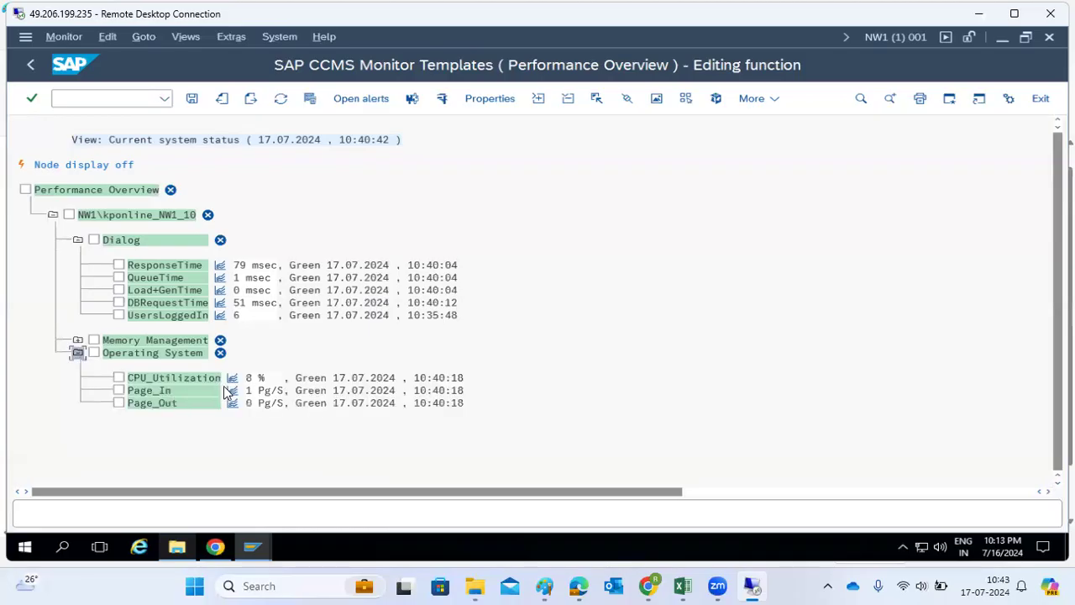
left_click(77, 340)
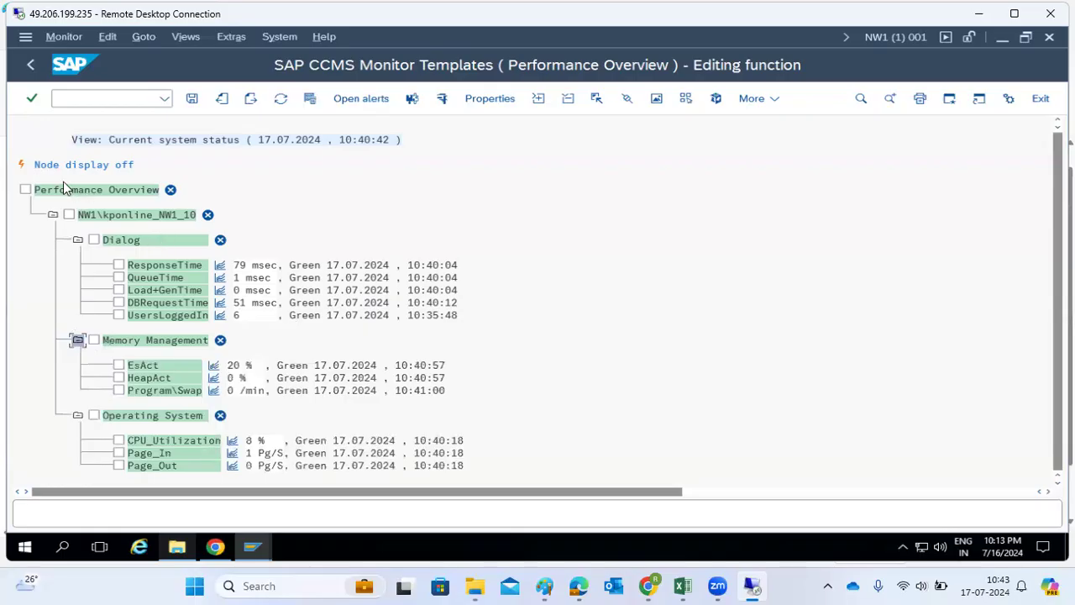
left_click(282, 99)
left_click(287, 102)
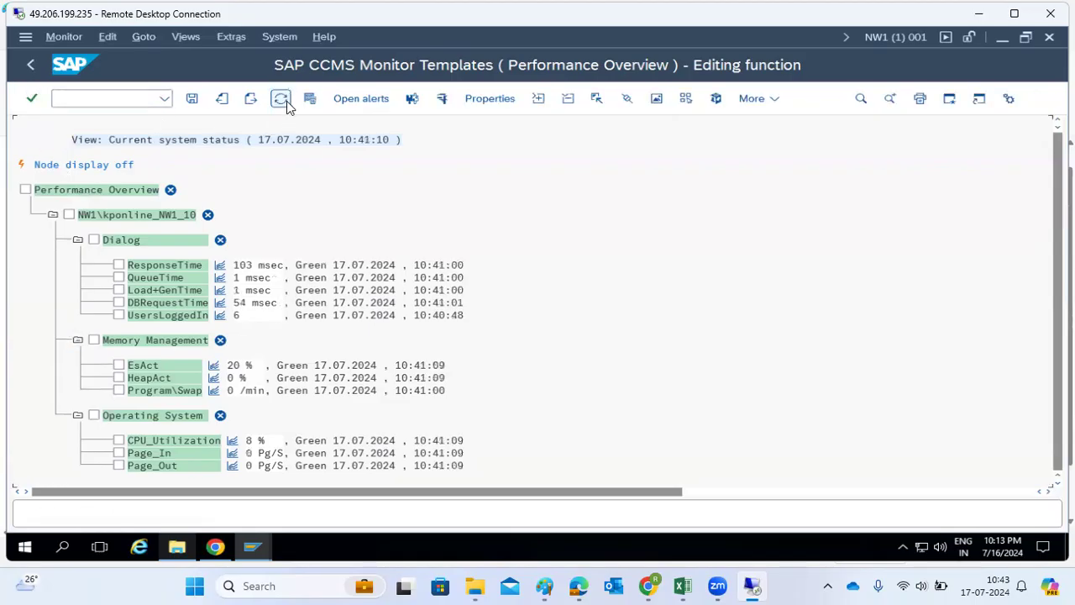
left_click(282, 99)
left_click(282, 99)
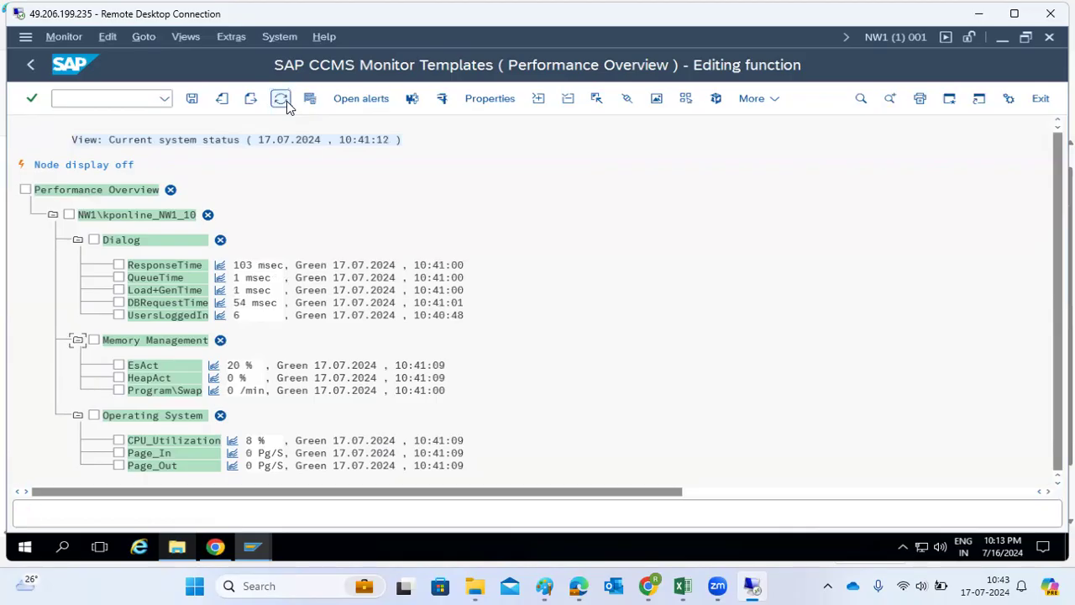